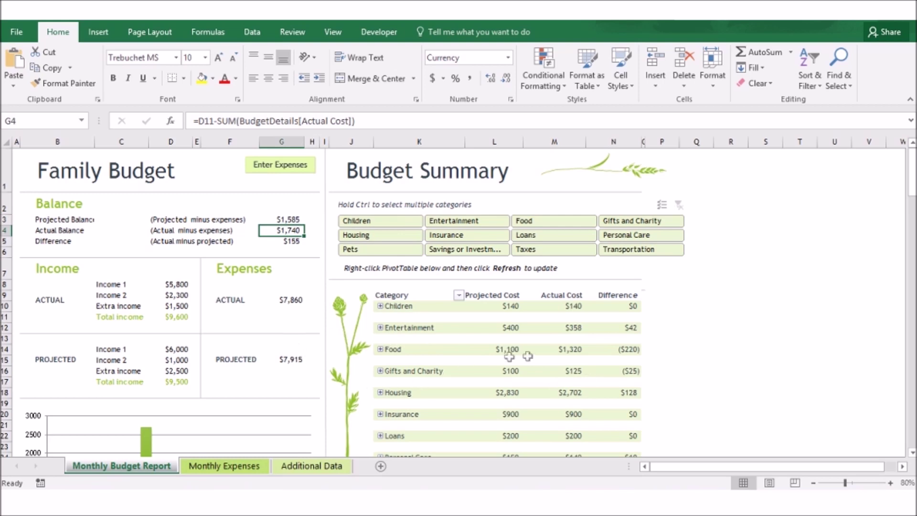
# Save the budget workbook as the Excel Template (*.xltx) Family budget (monthly)11.xltx in Custom Office Templates.
pyautogui.moveTo(624, 375)
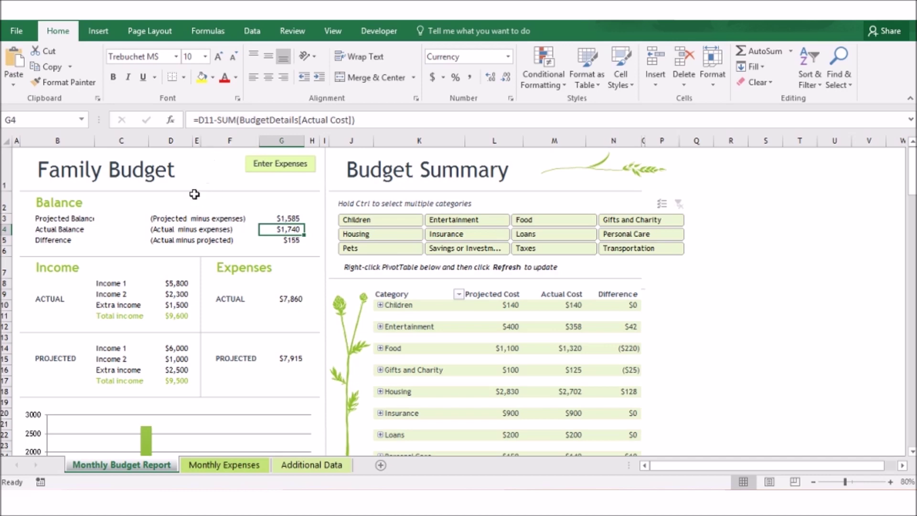
pyautogui.click(19, 33)
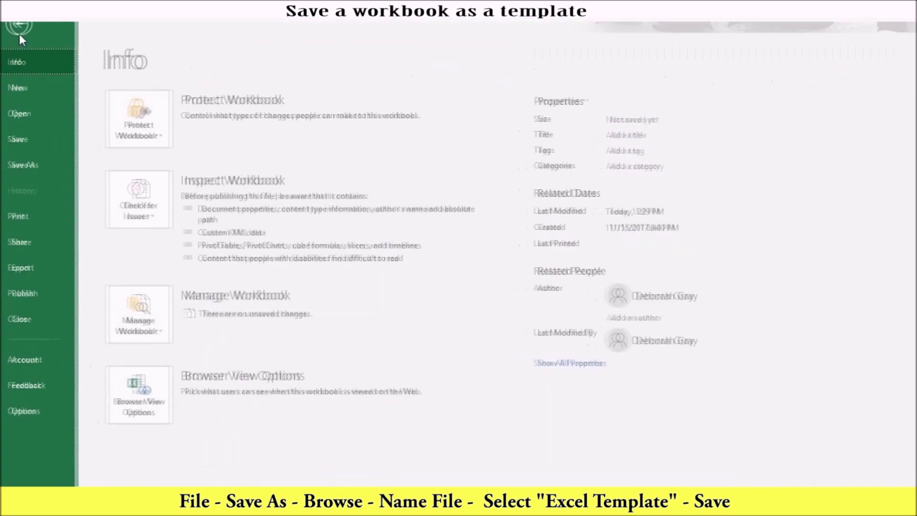
pyautogui.click(31, 162)
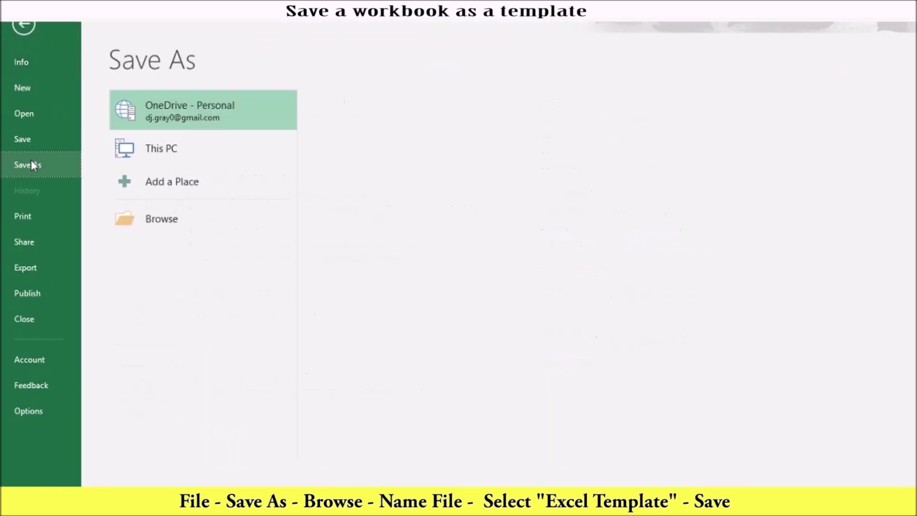
pyautogui.click(163, 220)
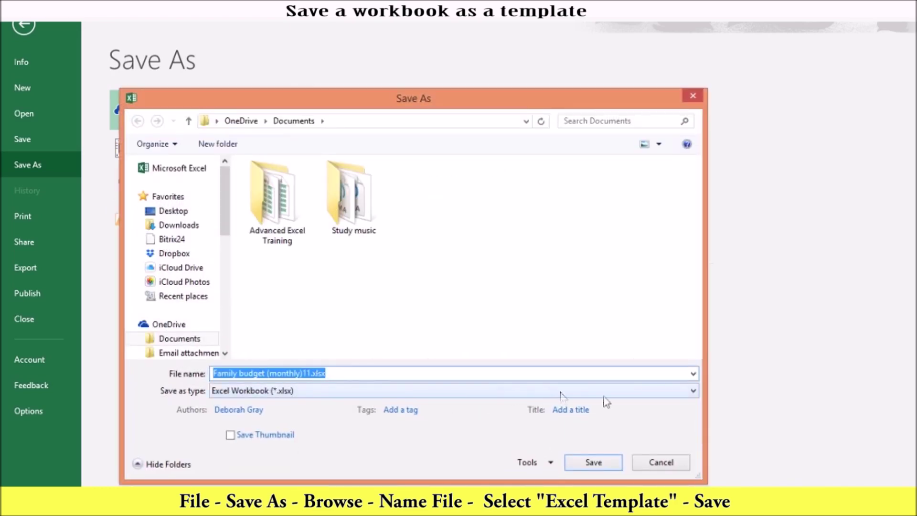
pyautogui.click(694, 393)
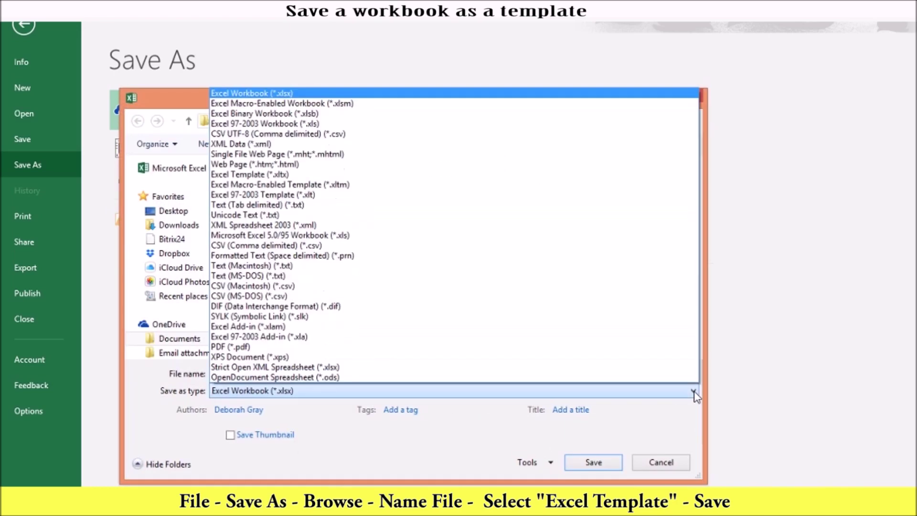
pyautogui.click(432, 176)
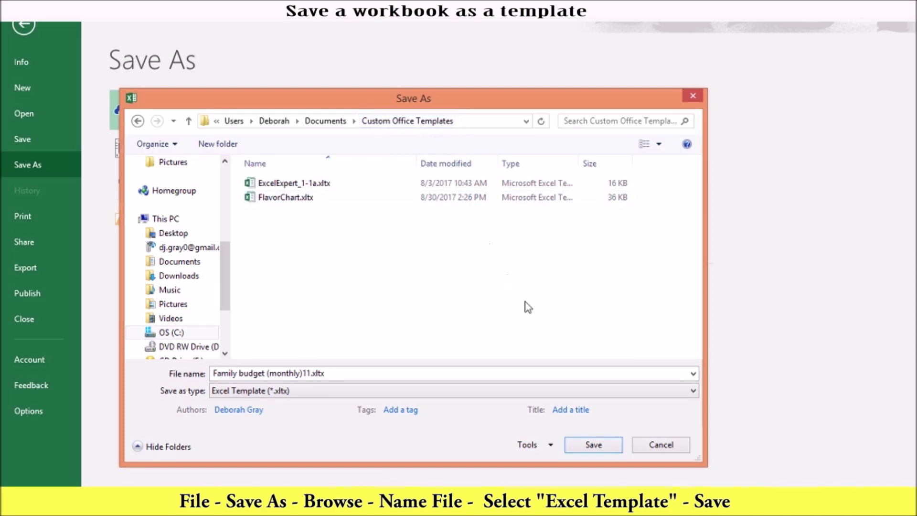
pyautogui.click(594, 445)
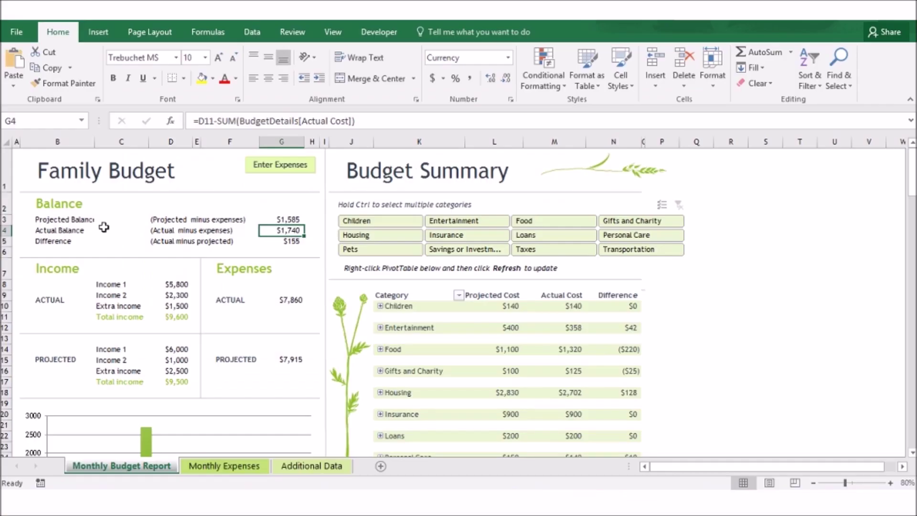
pyautogui.click(10, 32)
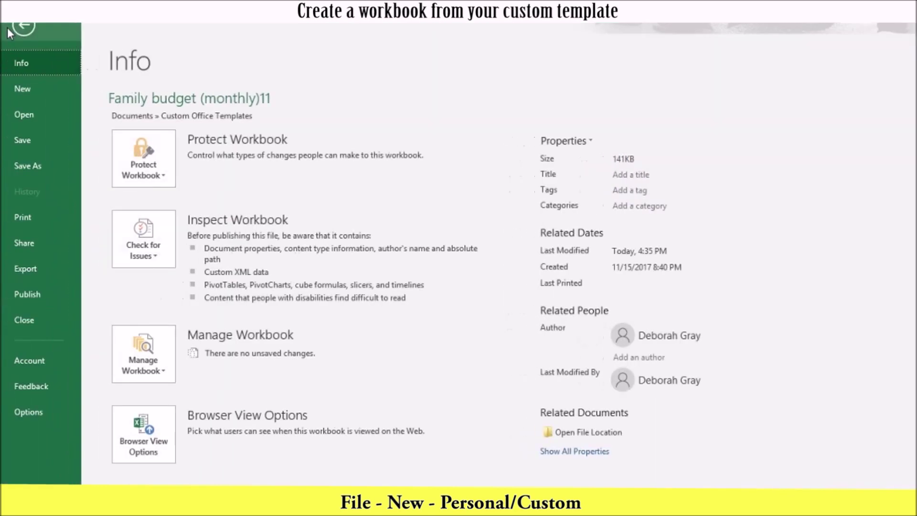
pyautogui.click(13, 90)
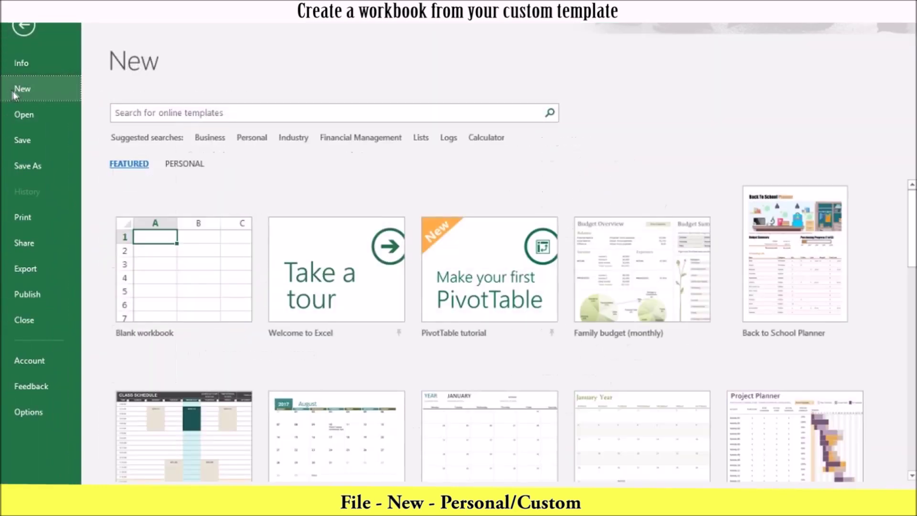
pyautogui.click(183, 164)
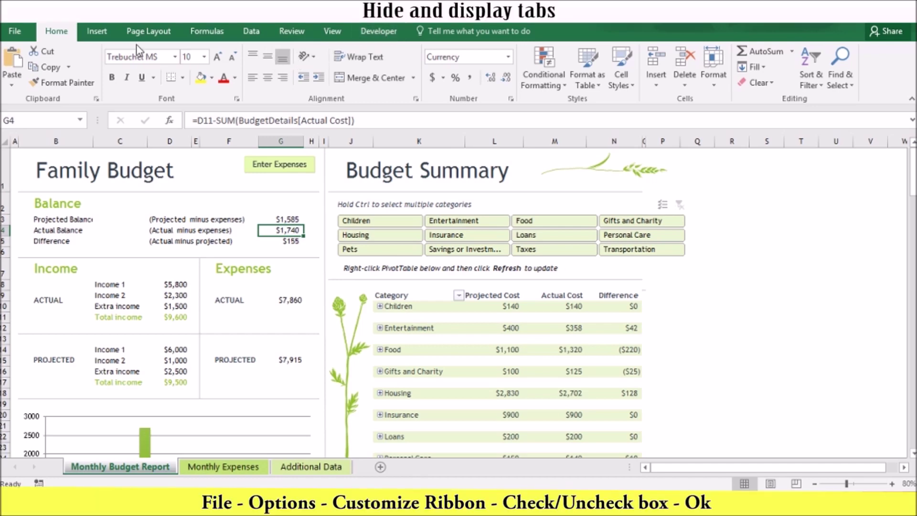
# In Excel Options > Customize Ribbon, uncheck Developer under Main Tabs and apply.
pyautogui.click(18, 33)
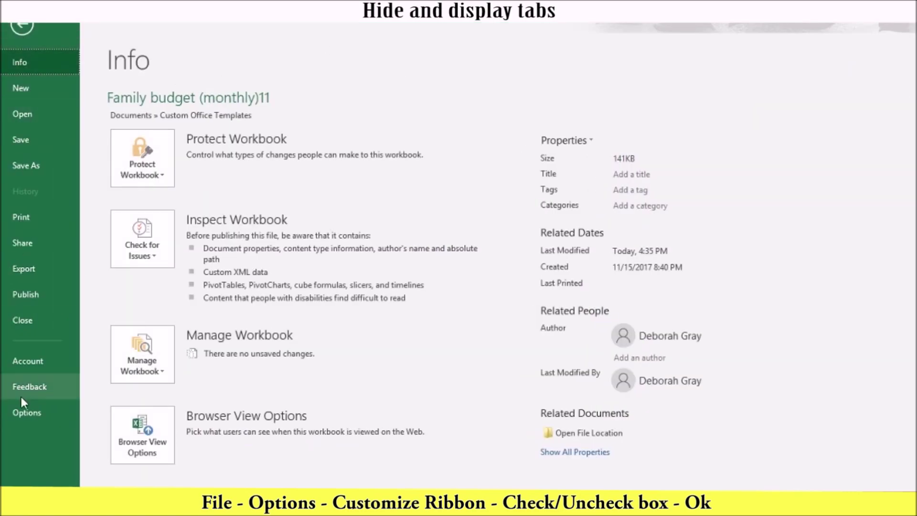
pyautogui.click(21, 411)
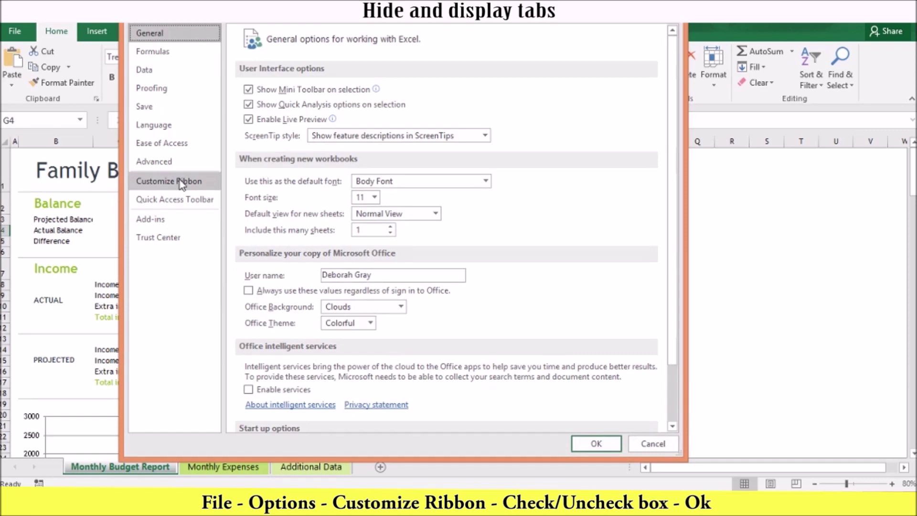
pyautogui.click(179, 180)
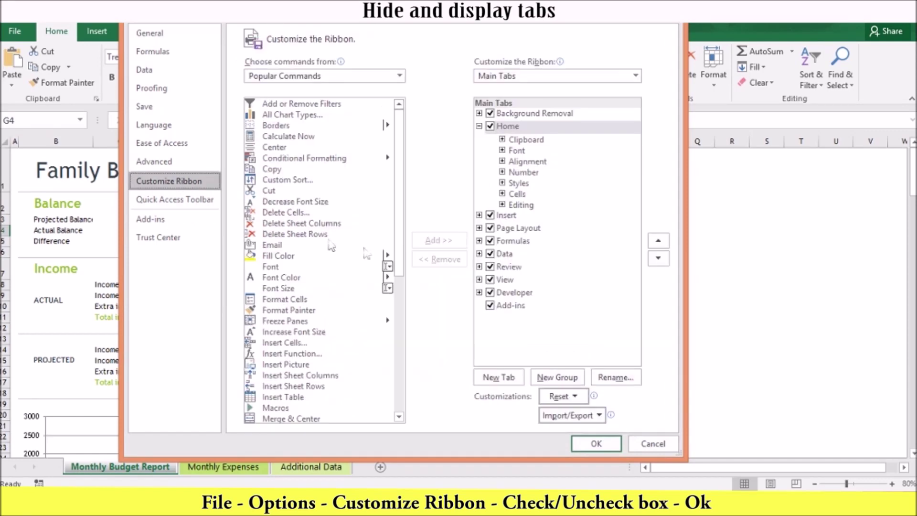
pyautogui.click(490, 293)
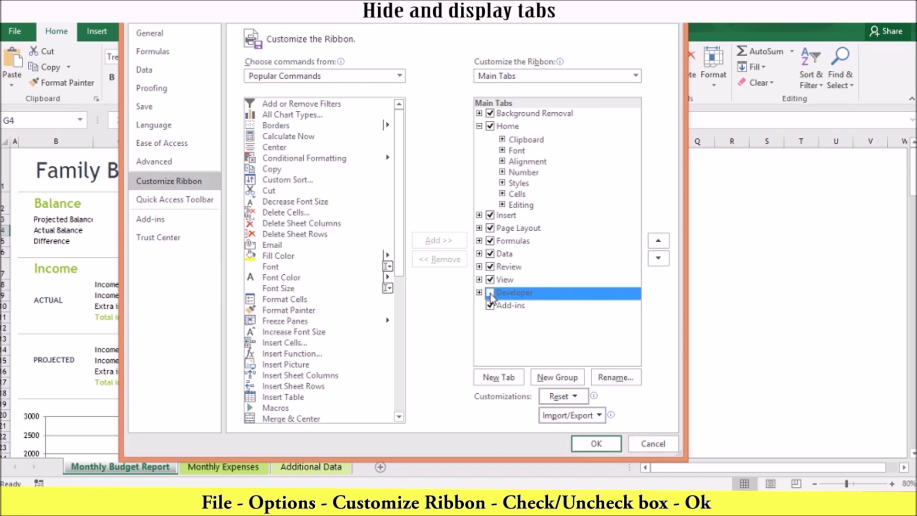
pyautogui.click(597, 445)
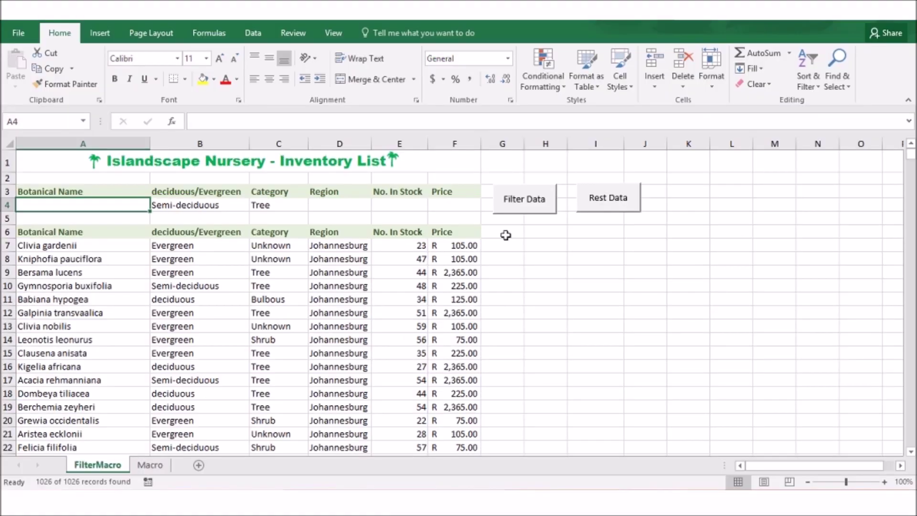
# Run the Filter Data and Rest Data macros, then switch to the 2 Enable Macros.xlsm window.
pyautogui.click(518, 214)
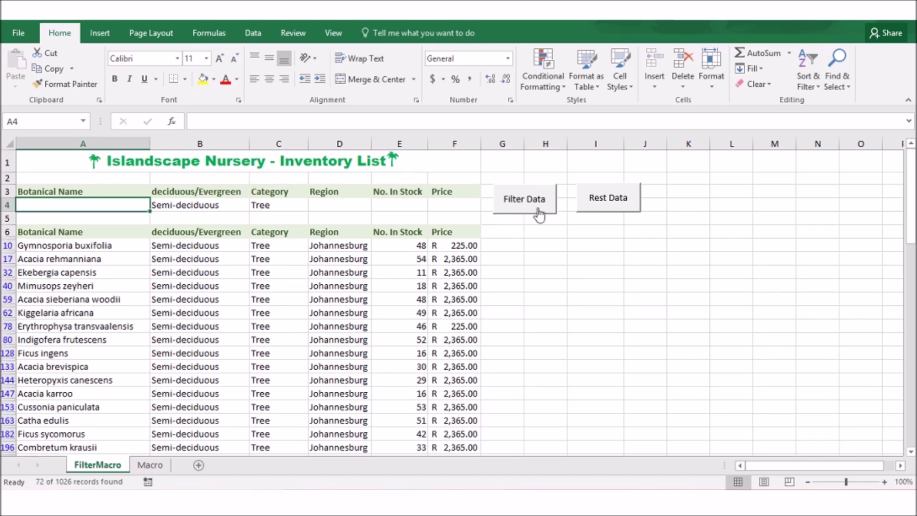
pyautogui.click(601, 199)
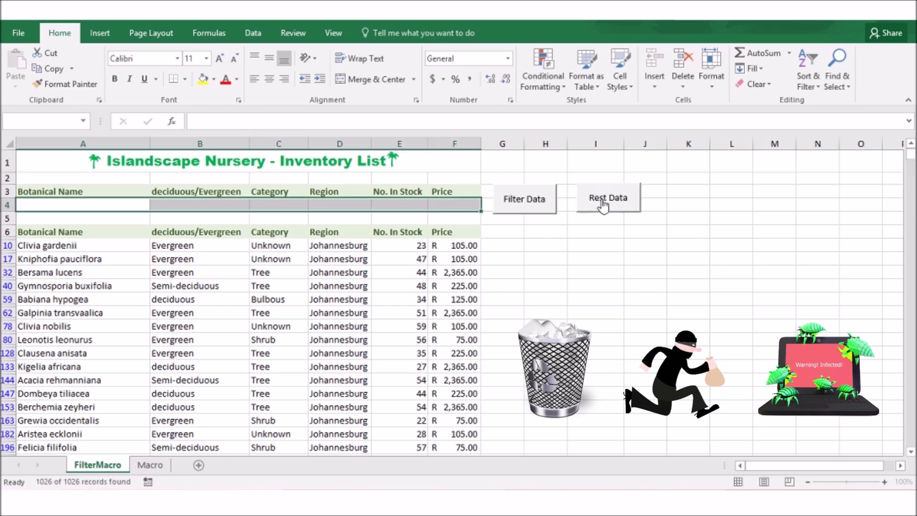
pyautogui.click(306, 506)
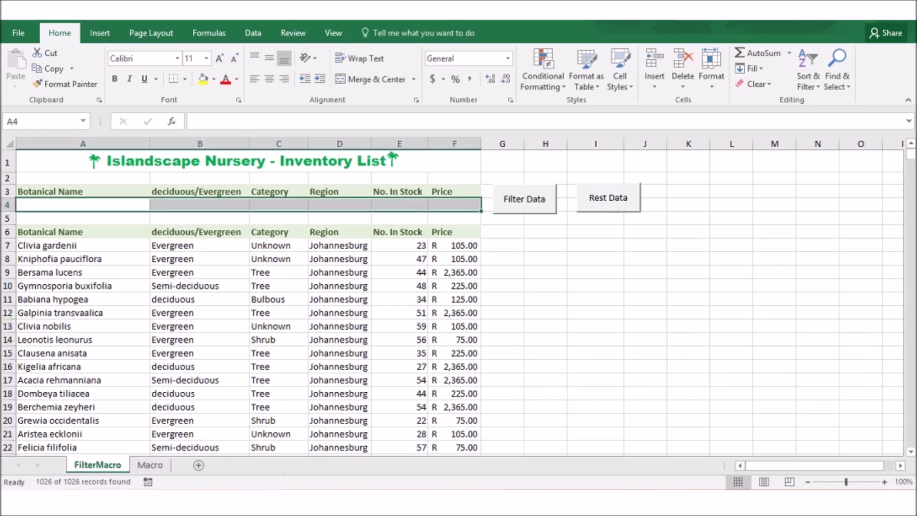
pyautogui.click(260, 440)
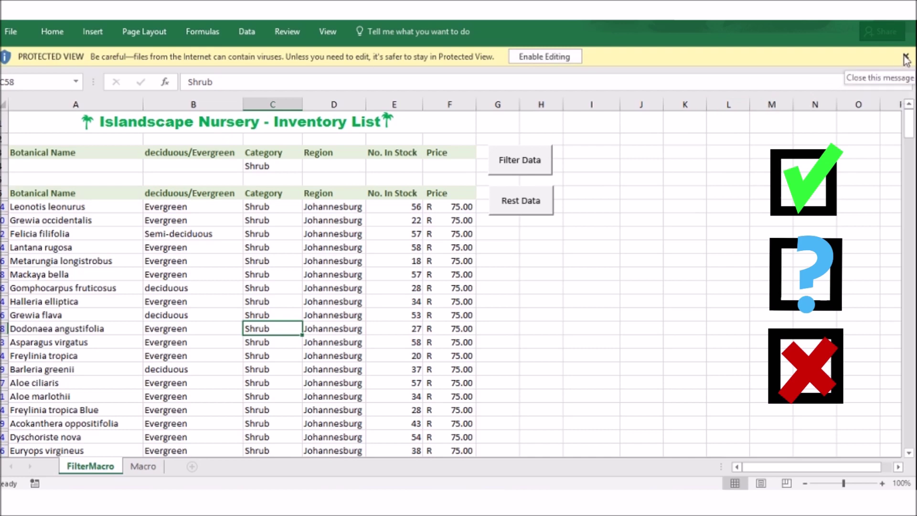
# Dismiss Protected View, enable editing via File > Info, and enable the workbook's macro content.
pyautogui.click(905, 59)
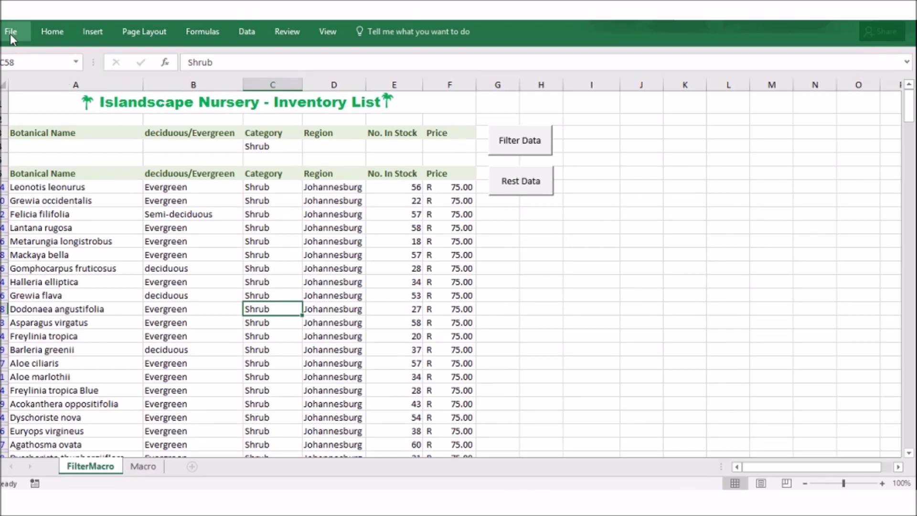
pyautogui.click(10, 33)
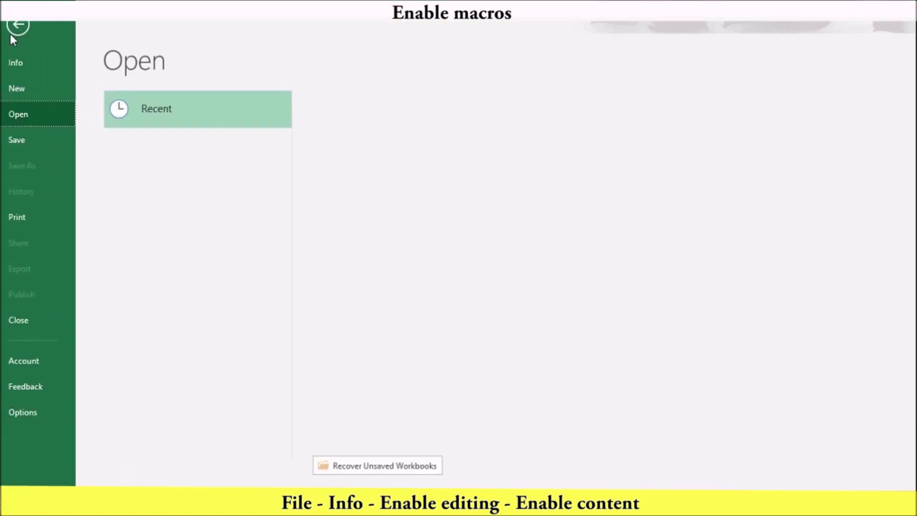
pyautogui.click(16, 64)
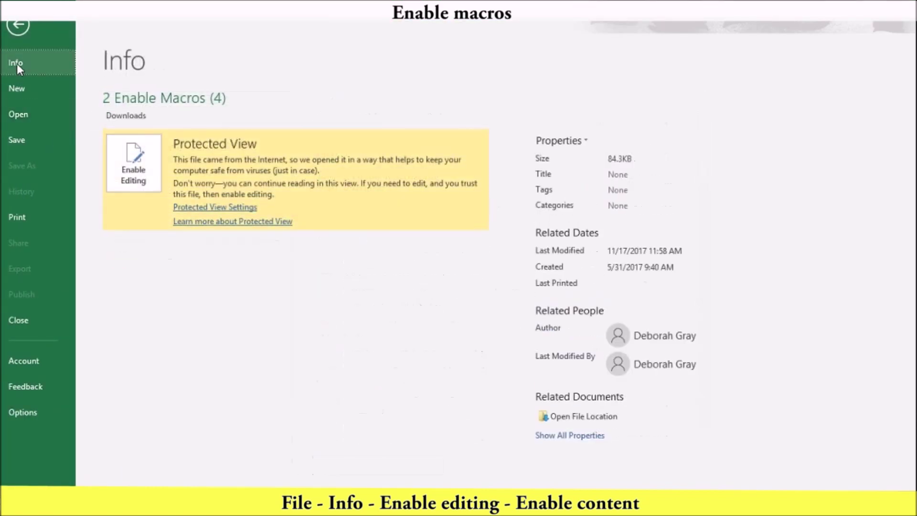
pyautogui.click(134, 172)
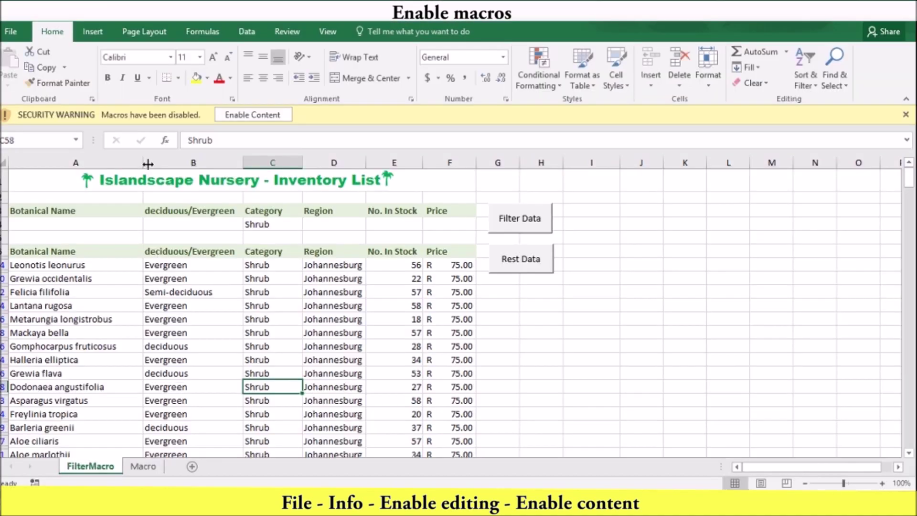
pyautogui.click(282, 115)
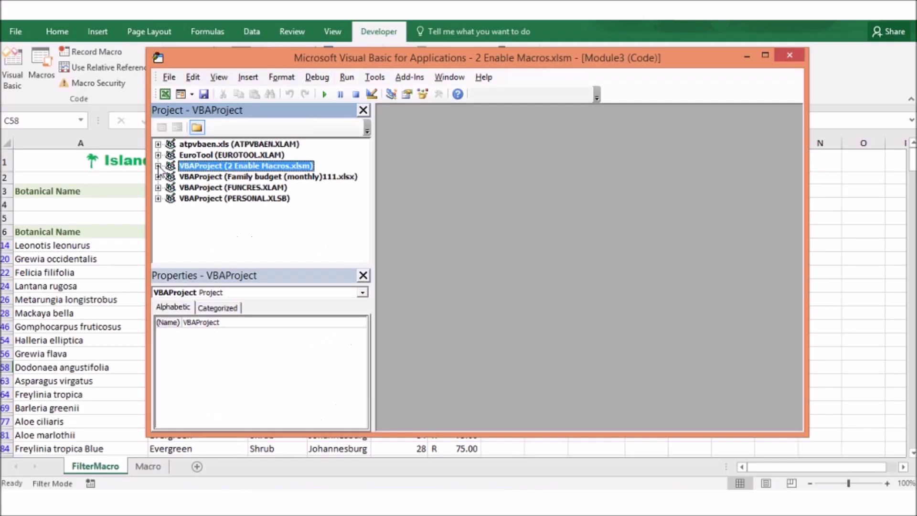
# Open the Reset, FilterData and Format macro code in Modules 1–3 of 2 Enable Macros.
pyautogui.click(158, 166)
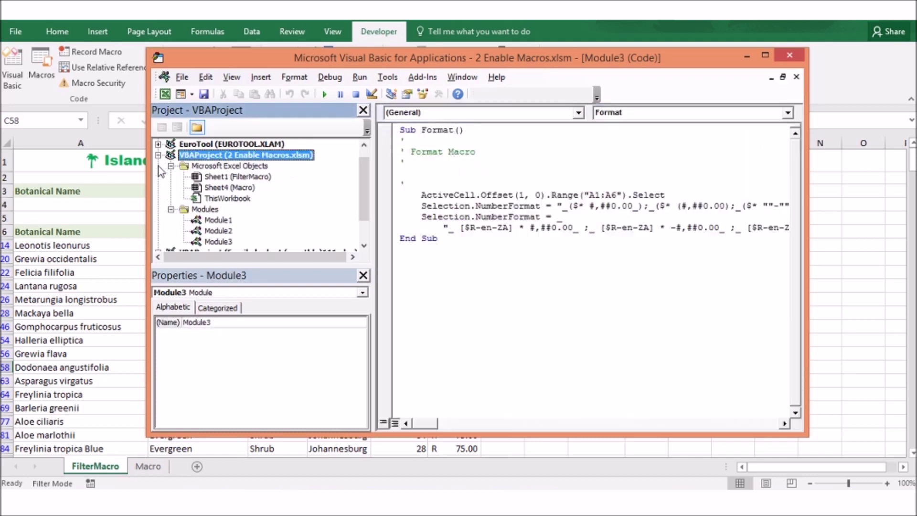
pyautogui.click(220, 220)
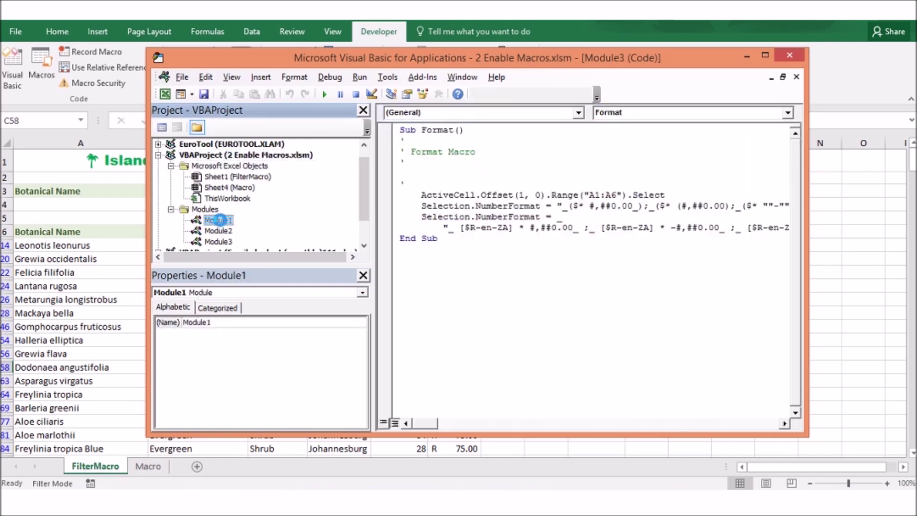
pyautogui.doubleClick(220, 221)
pyautogui.click(221, 232)
pyautogui.doubleClick(222, 232)
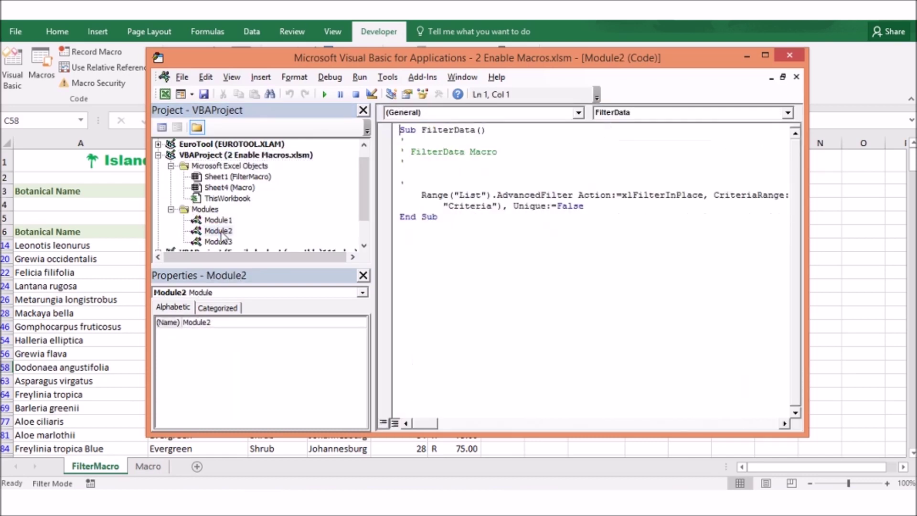
pyautogui.click(221, 242)
pyautogui.doubleClick(220, 242)
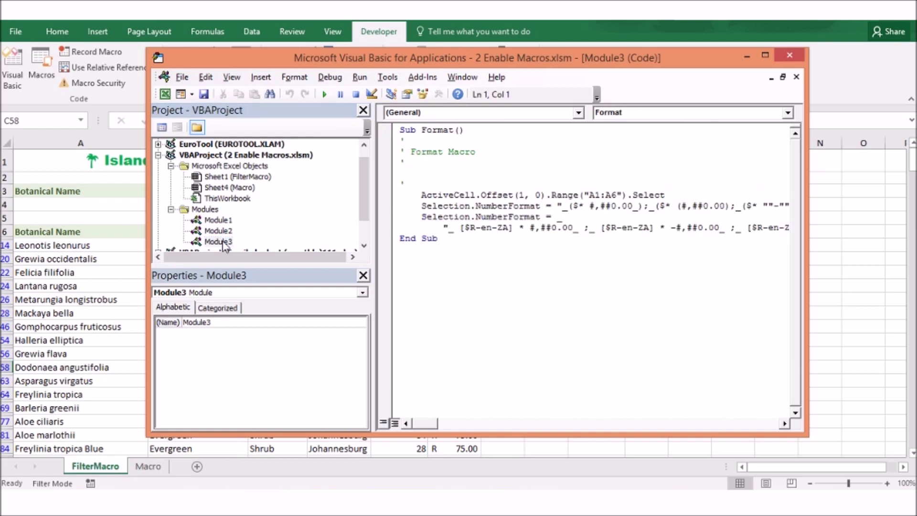
# Collapse the 2 Enable Macros project and expand PERSONAL.XLSB's Modules folder.
pyautogui.click(158, 155)
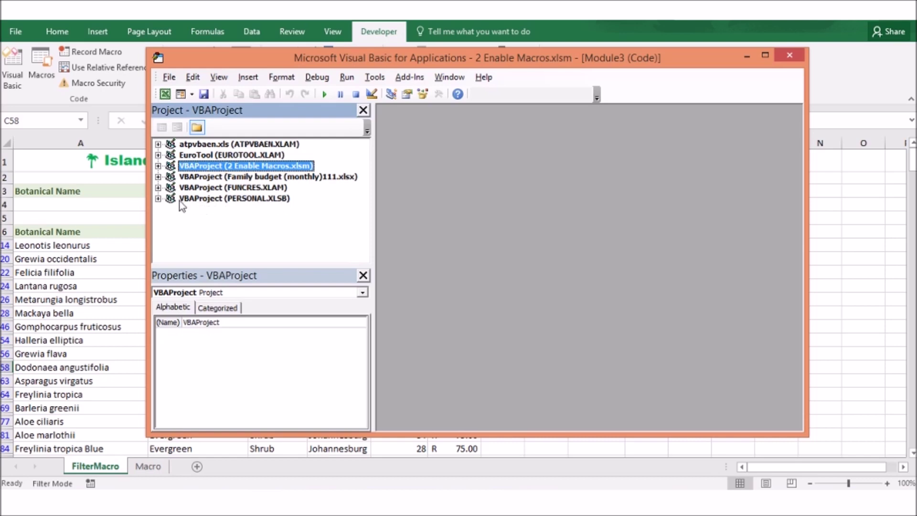
pyautogui.click(158, 198)
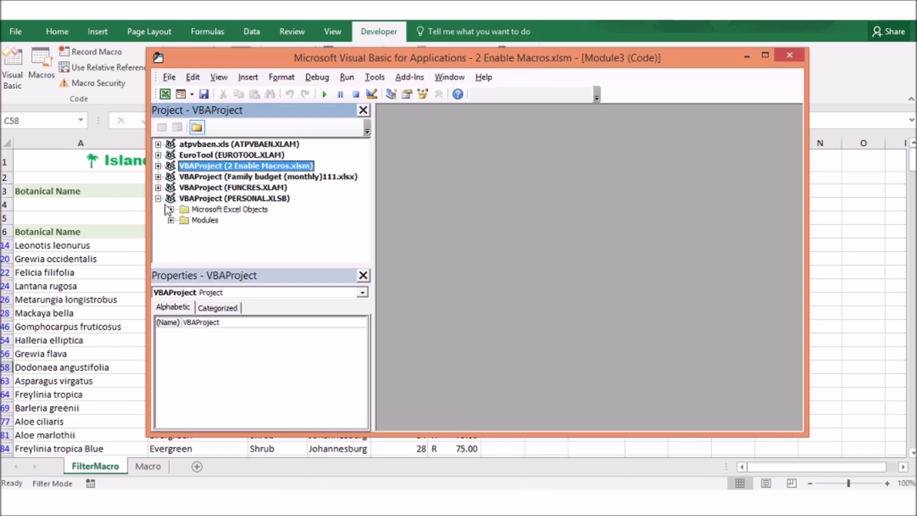
pyautogui.click(170, 220)
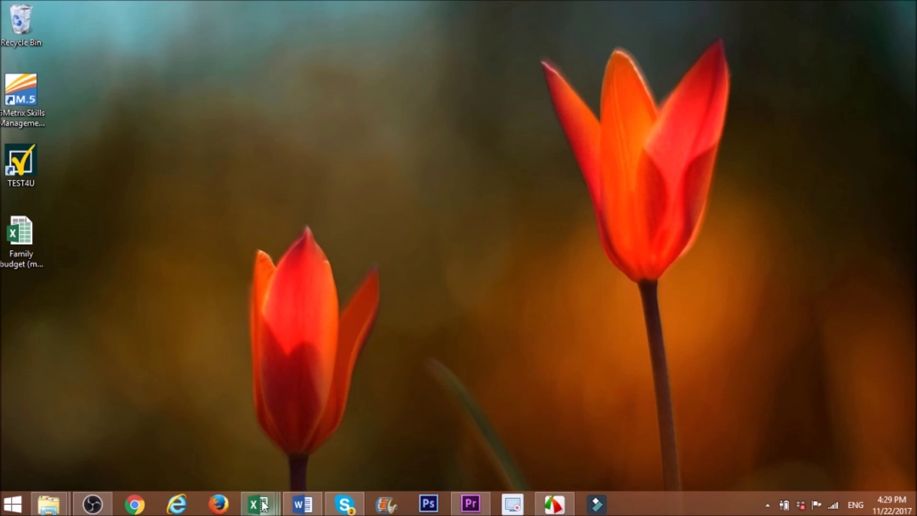
# Bring the Family budget workbook to the front from the taskbar thumbnails.
pyautogui.moveTo(262, 502)
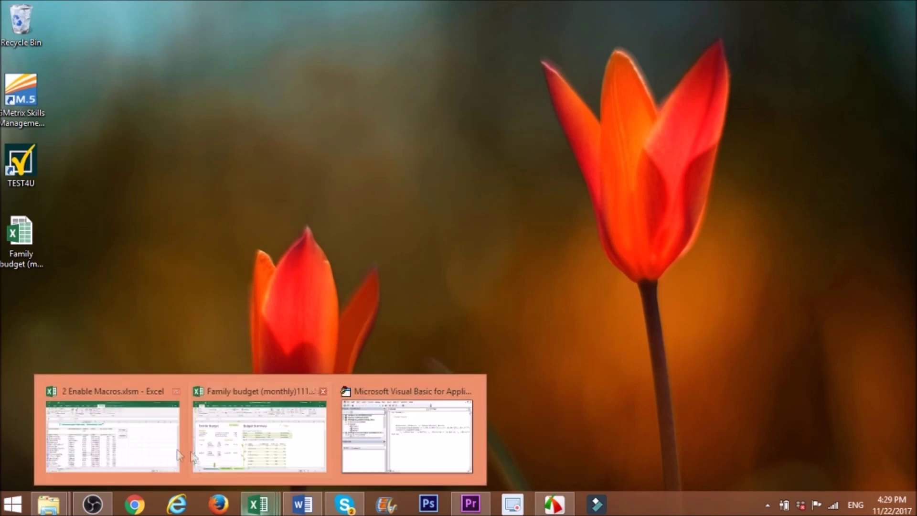
pyautogui.click(148, 436)
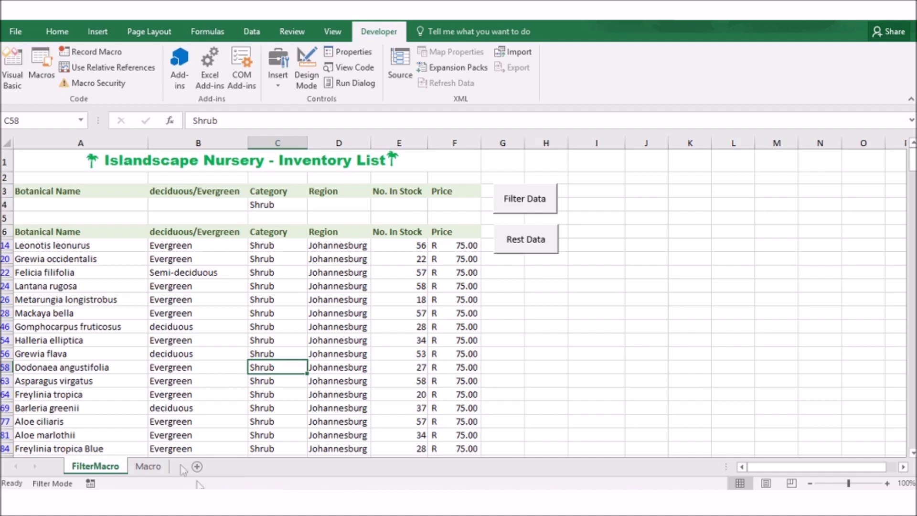
pyautogui.moveTo(262, 501)
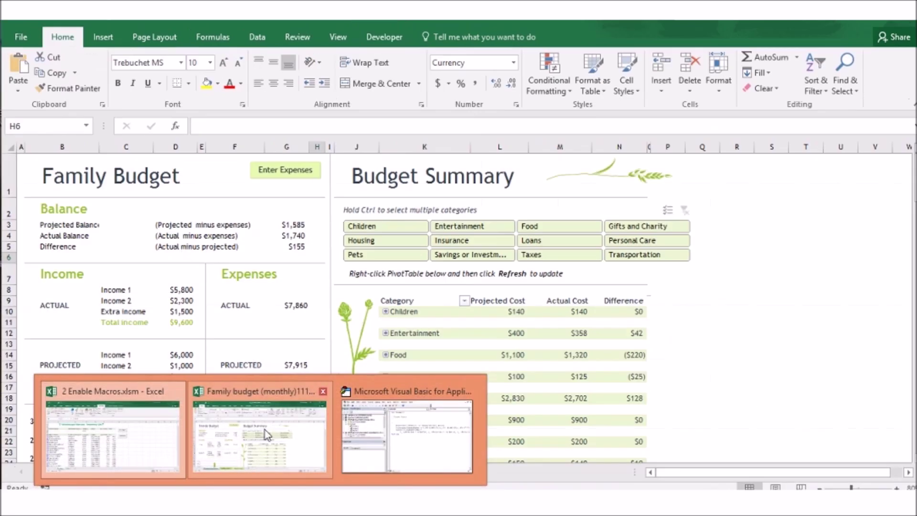
pyautogui.click(266, 434)
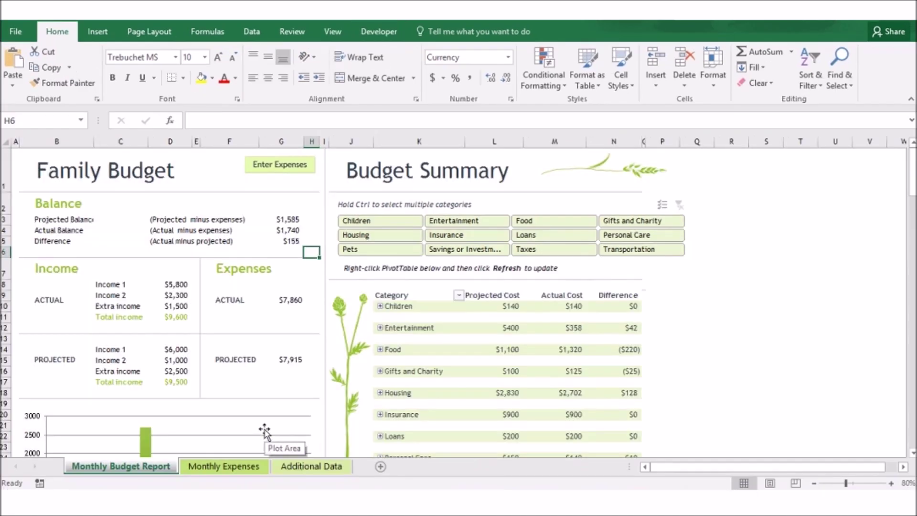
# In the Visual Basic editor, drag Module1 into the Family budget project and show its modules.
pyautogui.click(381, 34)
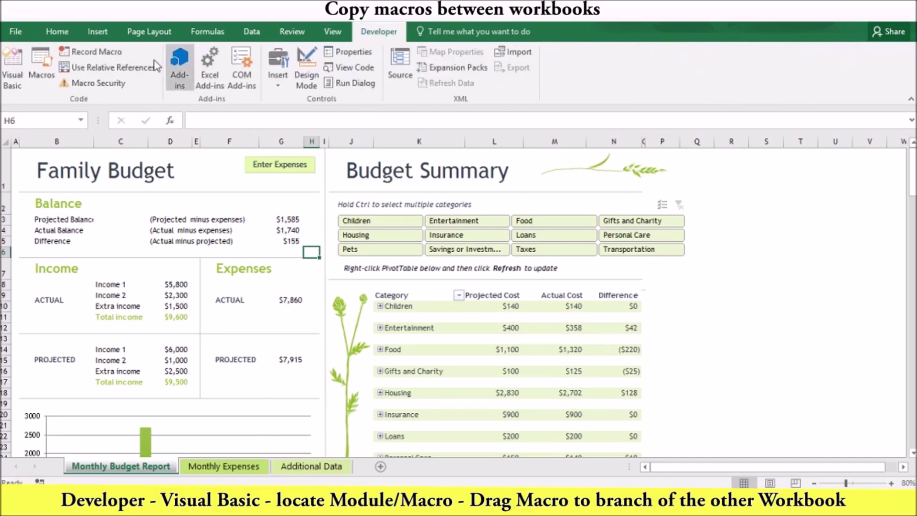
pyautogui.click(11, 60)
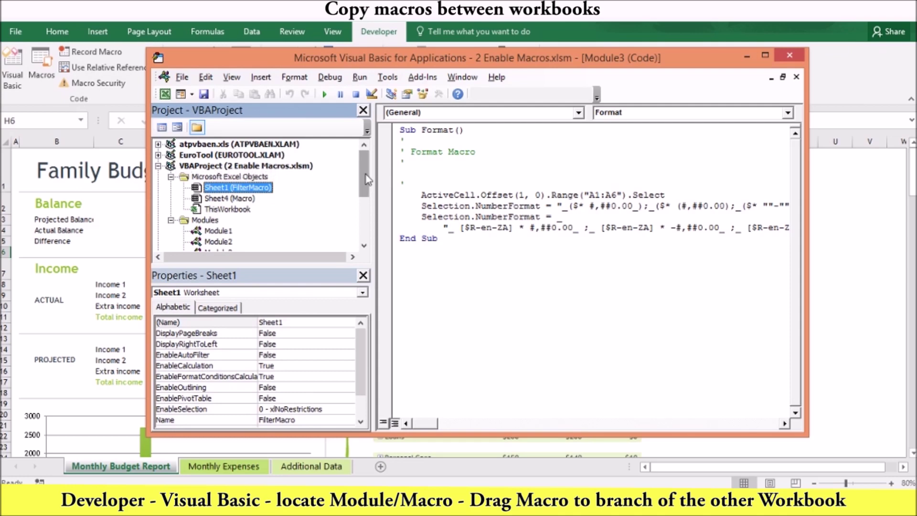
pyautogui.moveTo(367, 179); pyautogui.dragTo(366, 200)
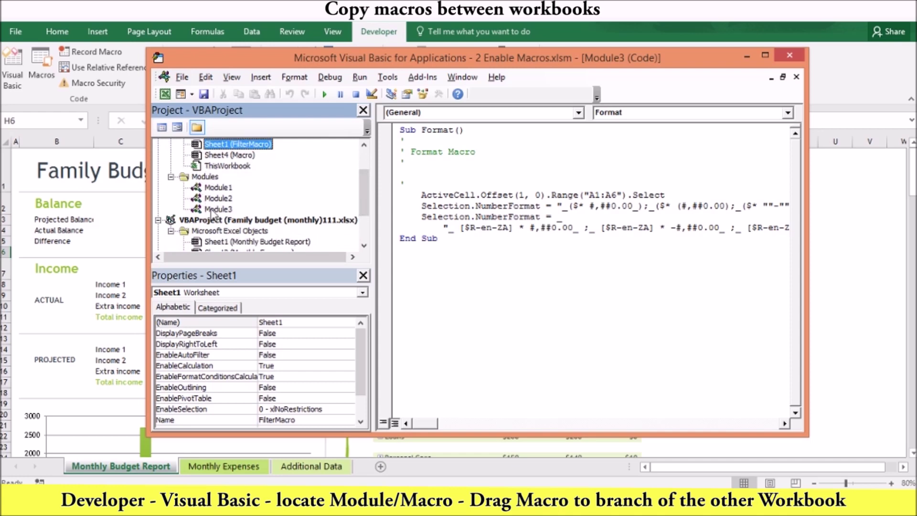
pyautogui.moveTo(365, 204); pyautogui.dragTo(365, 219)
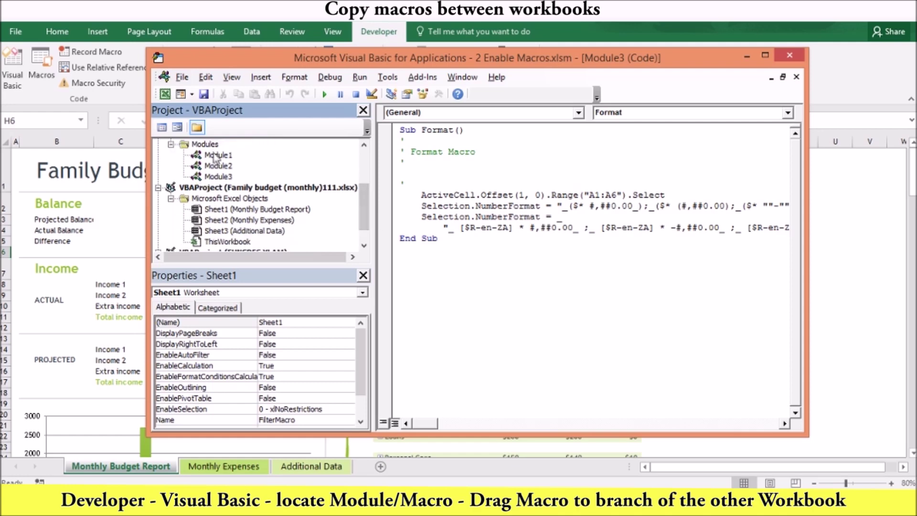
pyautogui.moveTo(216, 155); pyautogui.dragTo(211, 248)
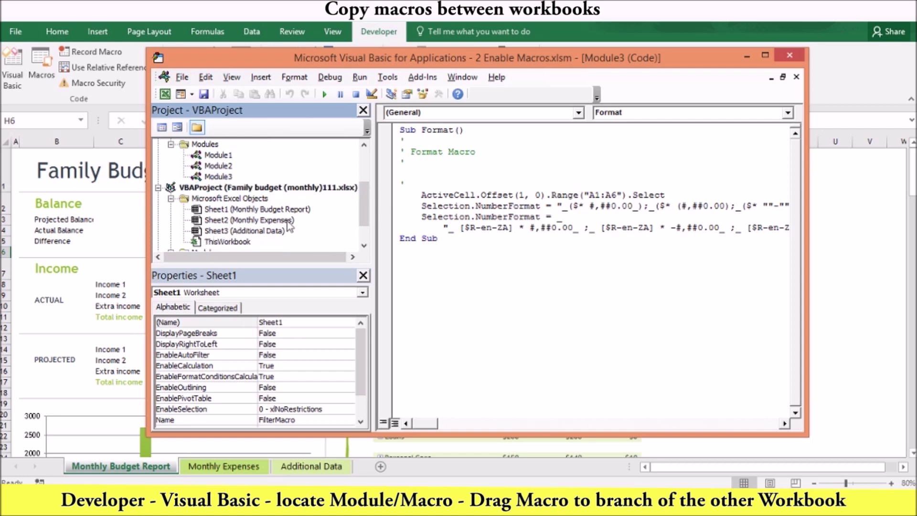
pyautogui.scroll(-1, 364, 205)
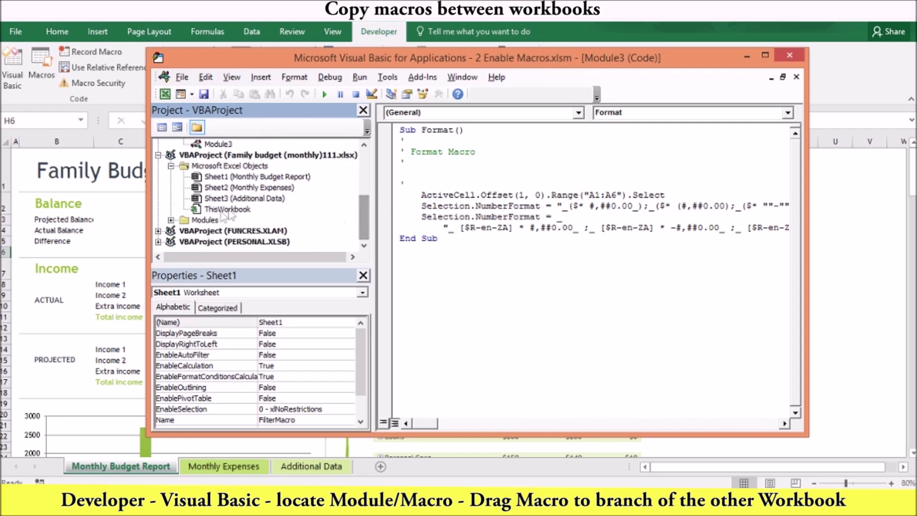
pyautogui.click(171, 220)
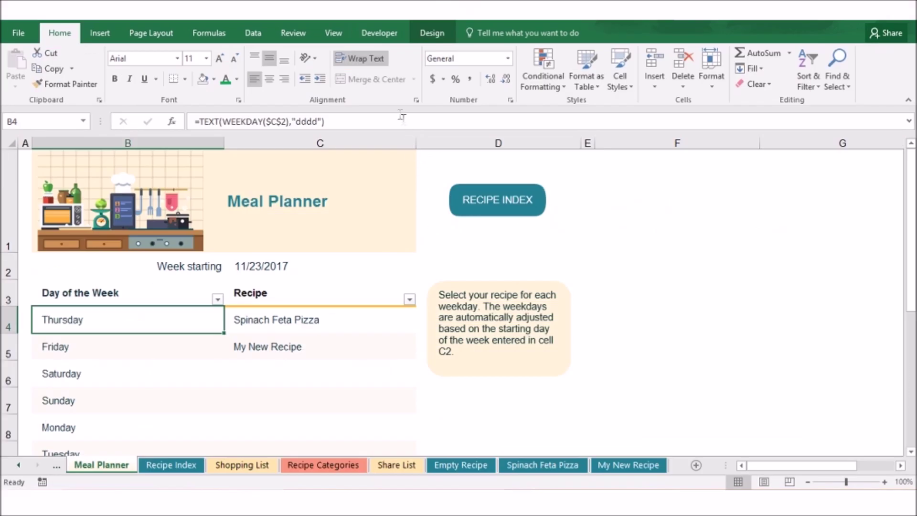
# Record a new macro named ExtremeGreen, stored in the Personal Macro Workbook.
pyautogui.click(379, 34)
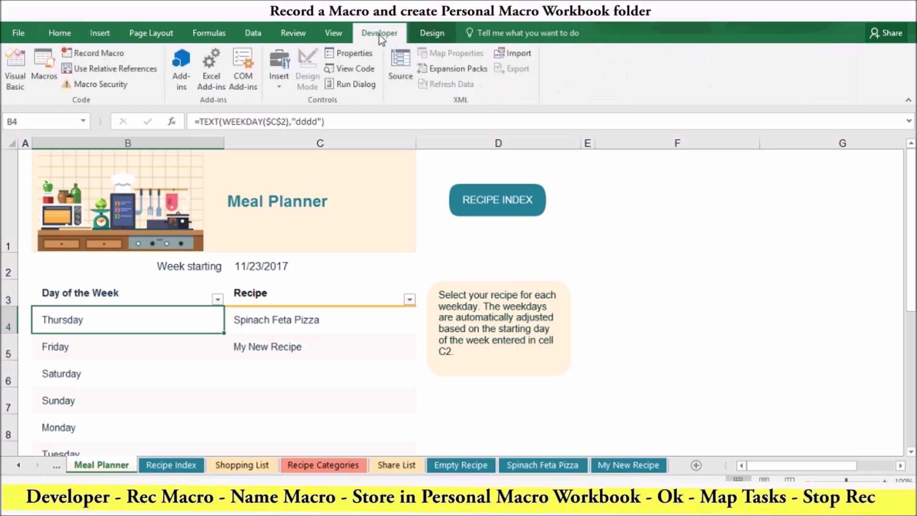
pyautogui.click(110, 53)
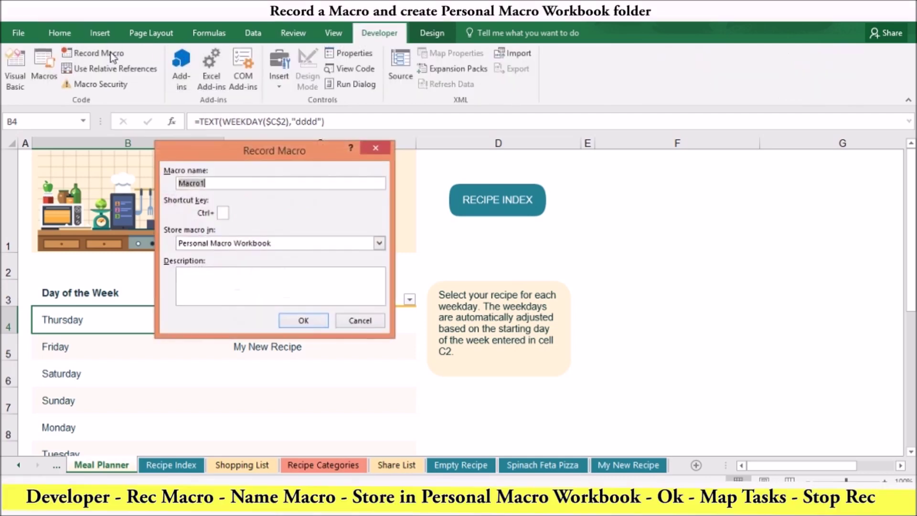
pyautogui.click(208, 183)
pyautogui.press('BackSpace')
pyautogui.press('BackSpace')
pyautogui.press('BackSpace')
pyautogui.press('BackSpace')
pyautogui.press('BackSpace')
pyautogui.write('ExtremeGreen')
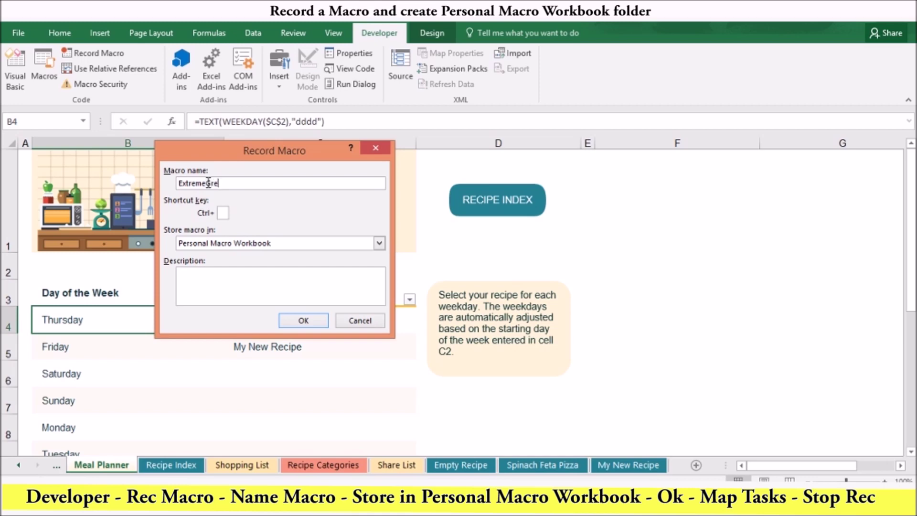
pyautogui.click(380, 243)
pyautogui.click(380, 245)
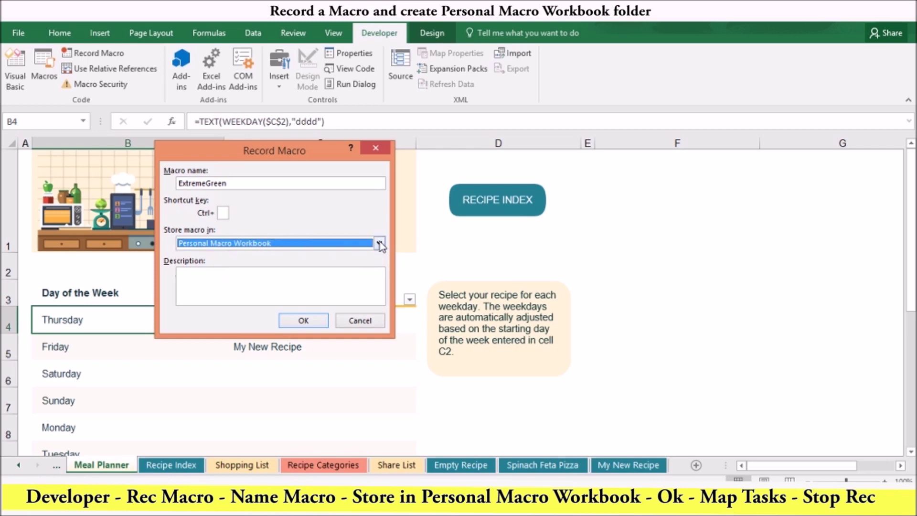
pyautogui.click(303, 321)
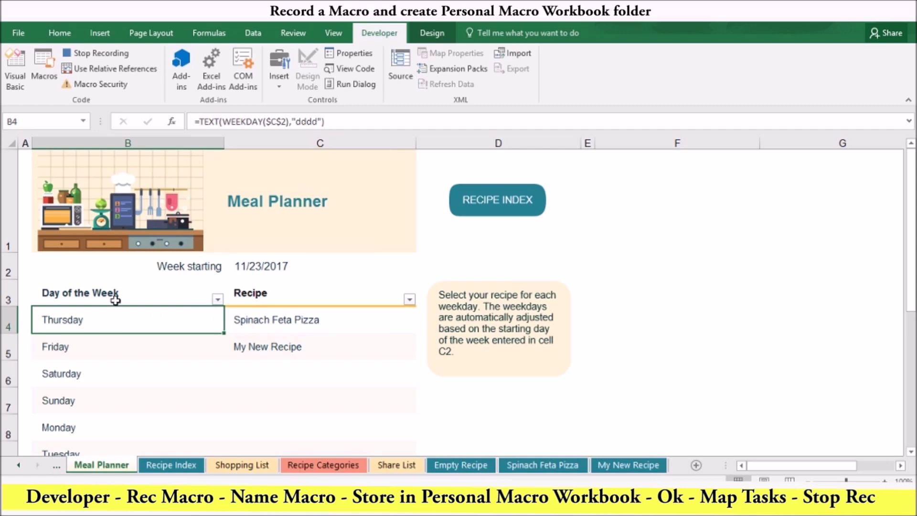
# Make Thursday in B4 green and bold, then stop the ExtremeGreen recording.
pyautogui.click(59, 34)
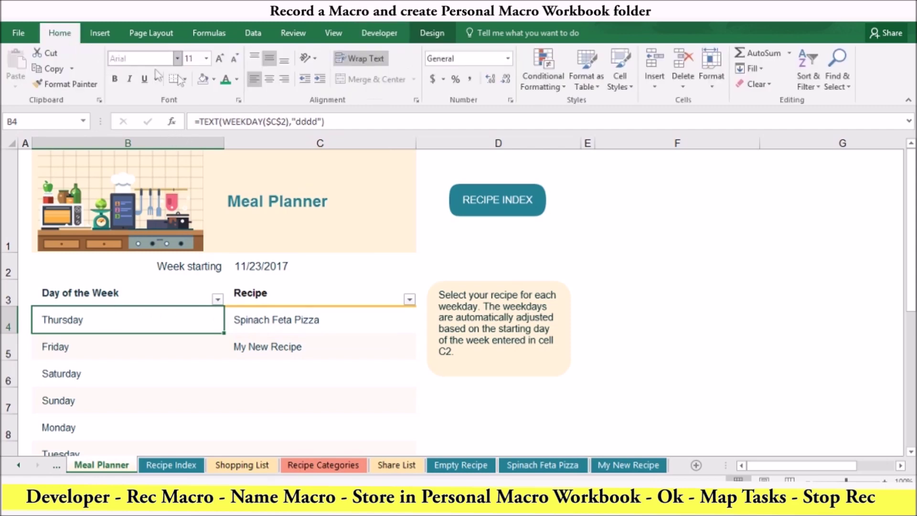
pyautogui.click(237, 79)
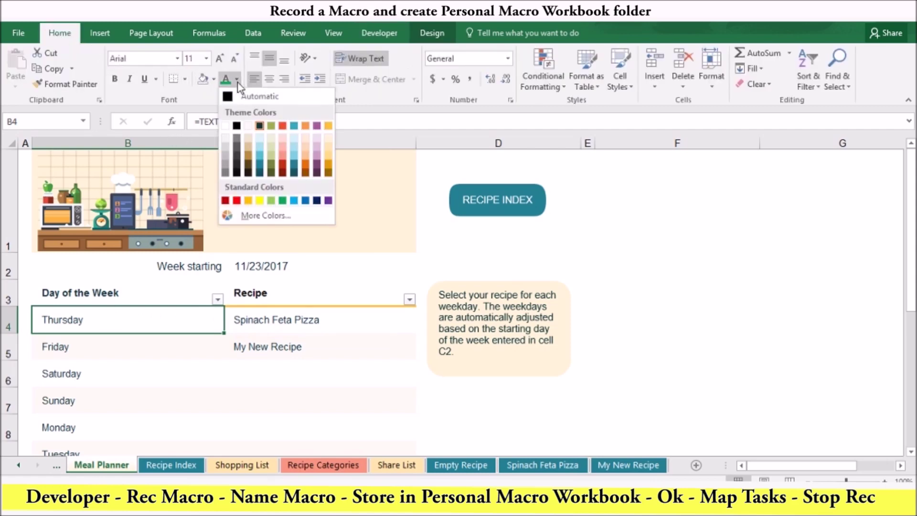
pyautogui.click(282, 201)
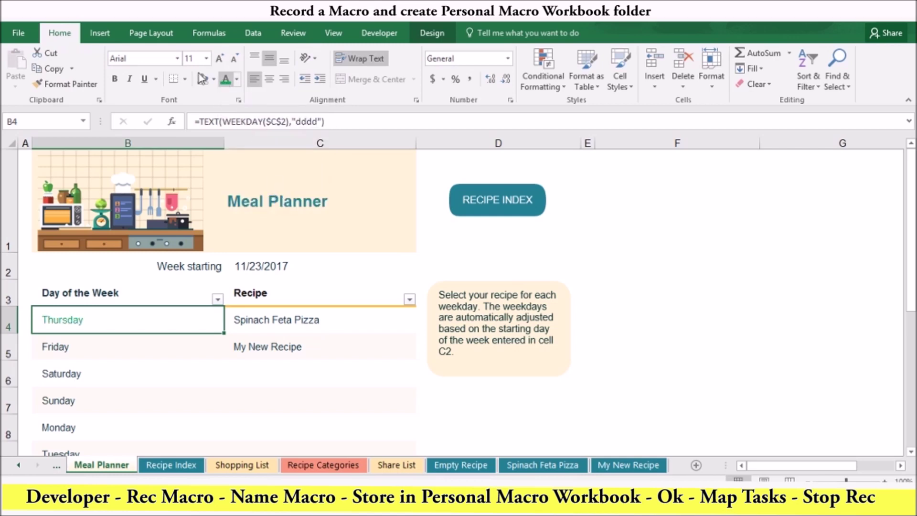
pyautogui.click(114, 80)
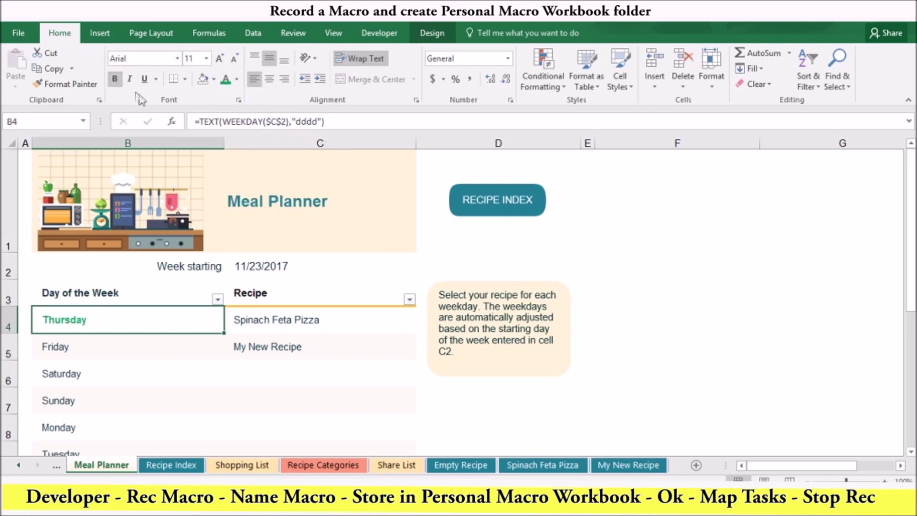
pyautogui.click(380, 36)
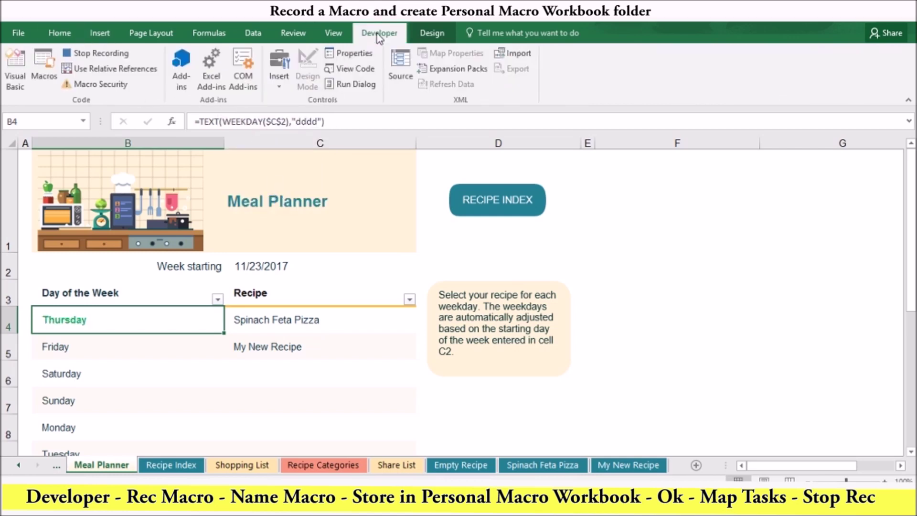
pyautogui.click(106, 54)
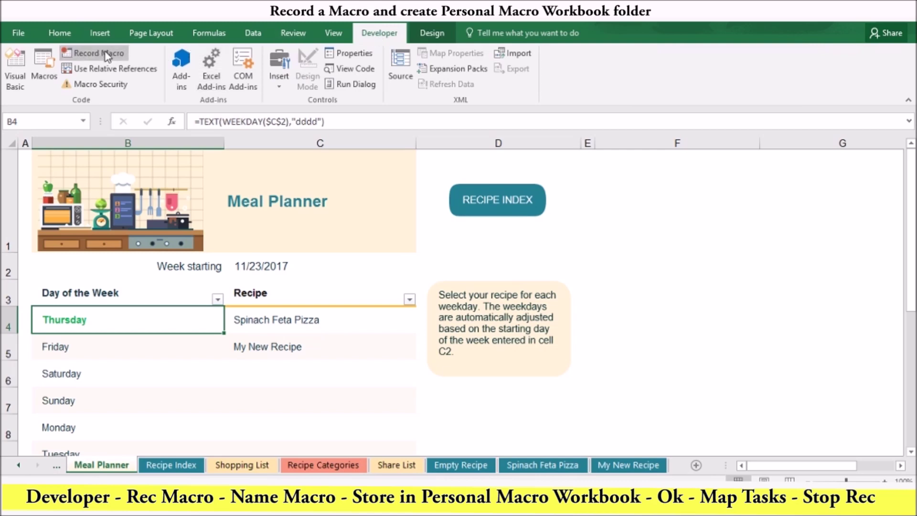
pyautogui.click(13, 67)
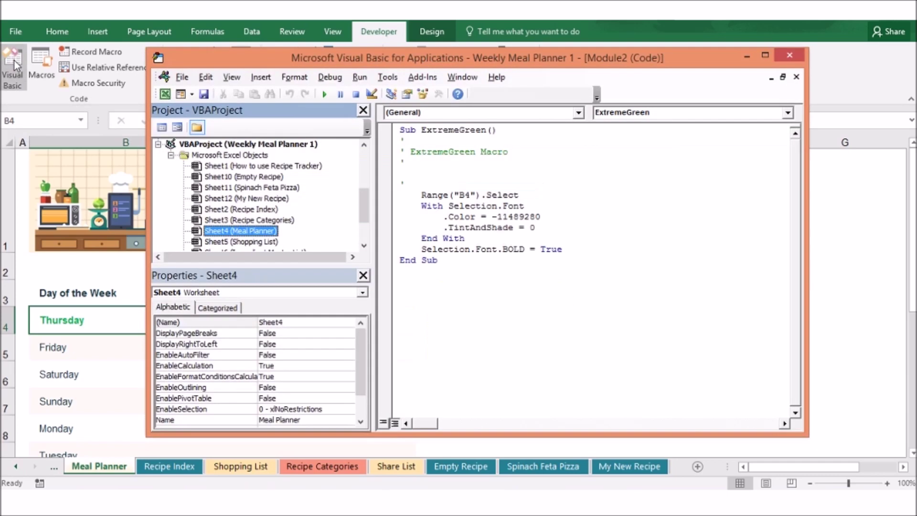
pyautogui.click(158, 144)
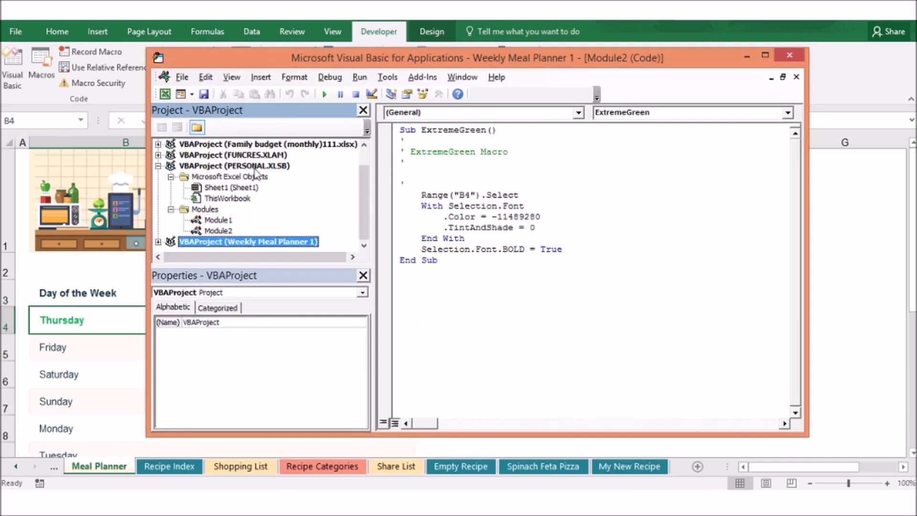
pyautogui.click(220, 230)
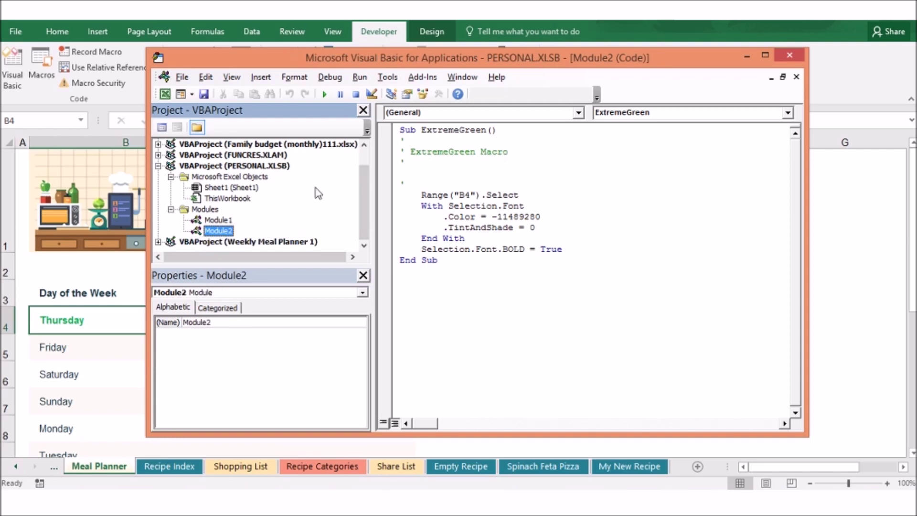
pyautogui.click(159, 165)
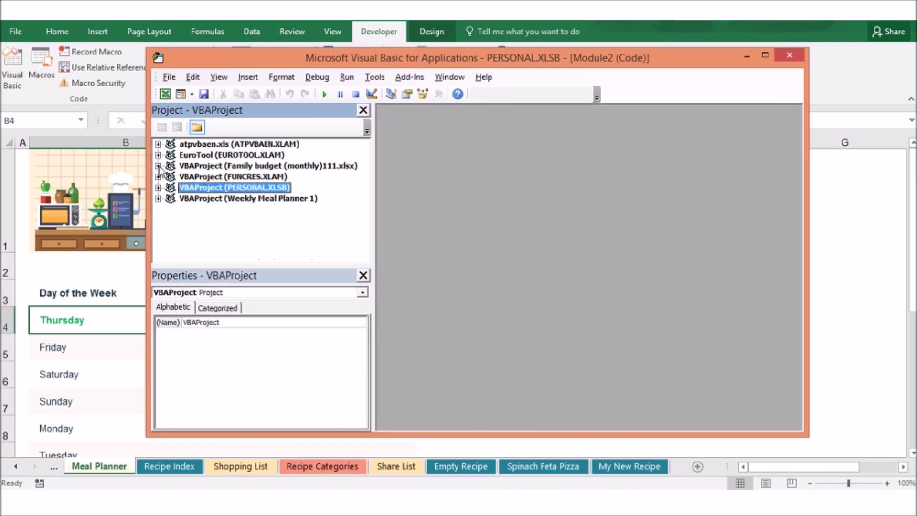
pyautogui.click(789, 56)
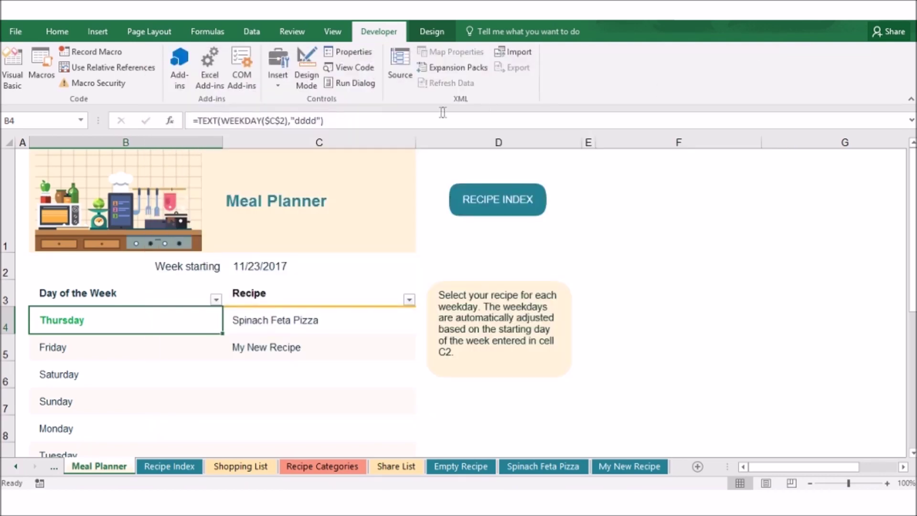
pyautogui.click(334, 32)
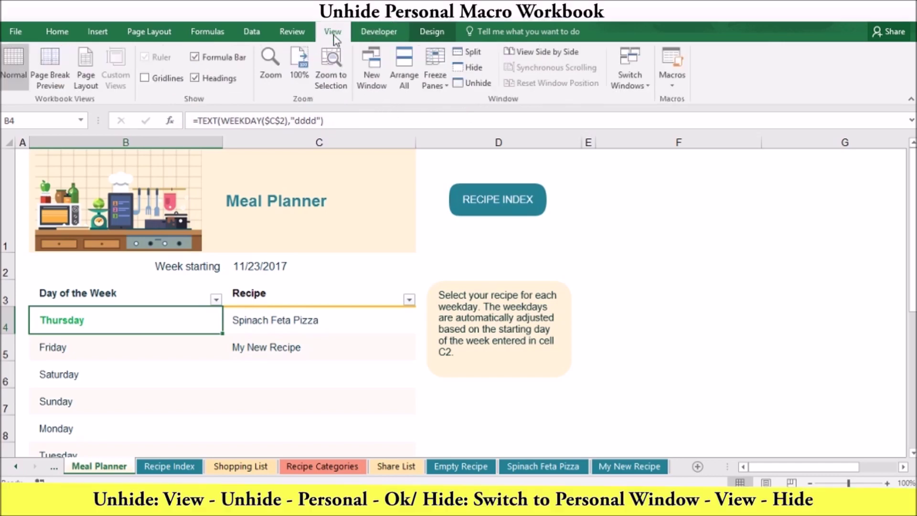
pyautogui.click(472, 84)
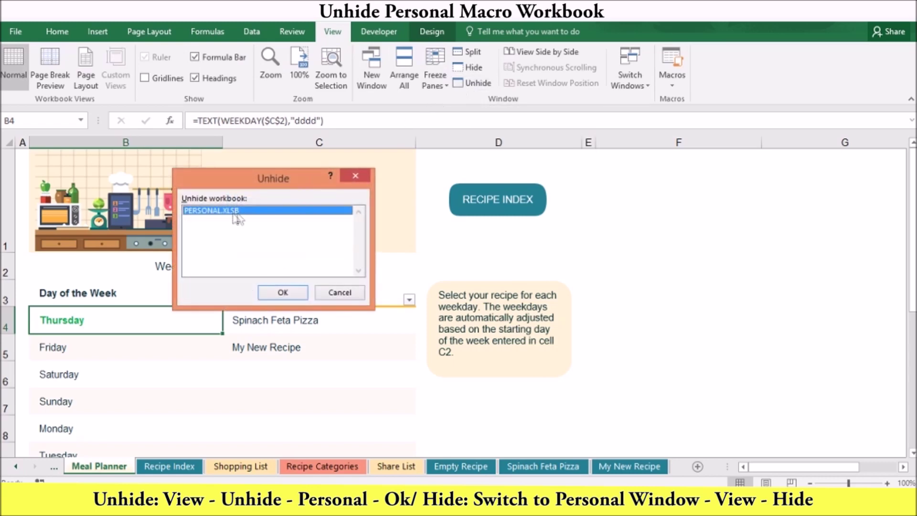
pyautogui.click(281, 294)
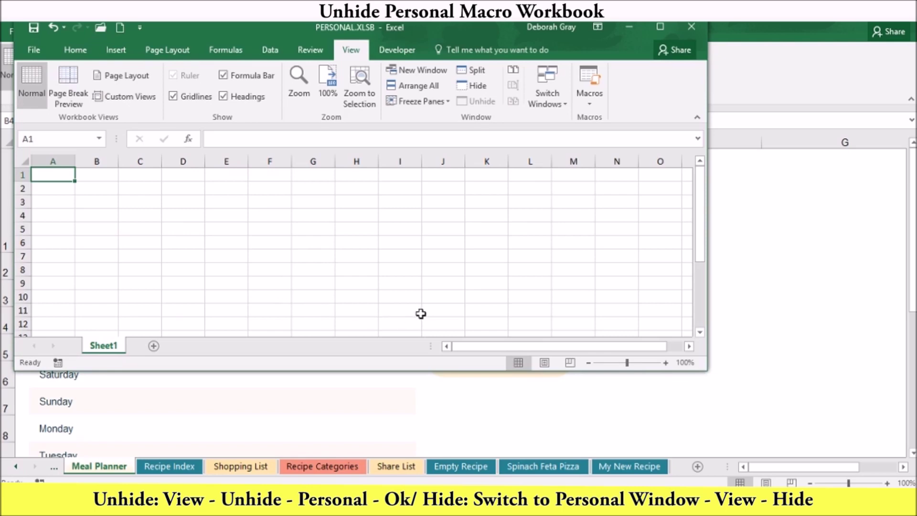
pyautogui.click(484, 90)
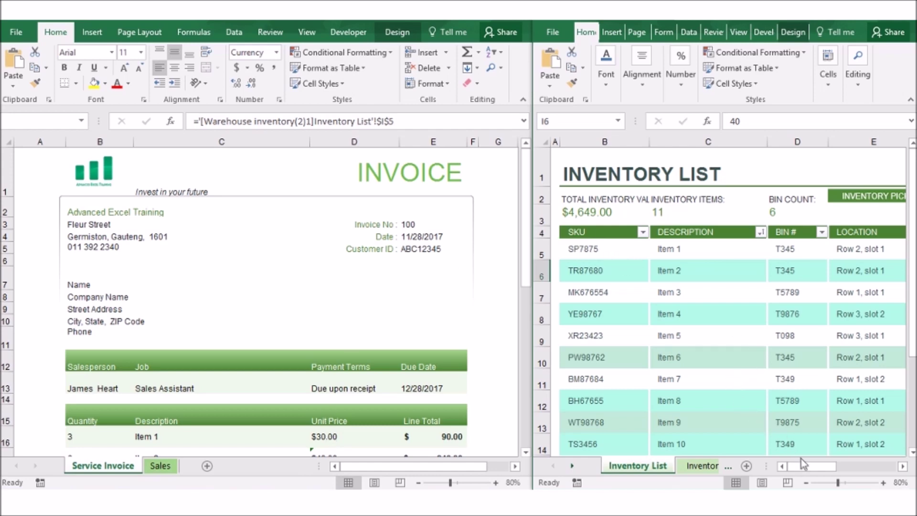
# Bring the Service invoice1 window forward from the taskbar thumbnails.
pyautogui.moveTo(804, 472); pyautogui.dragTo(869, 468)
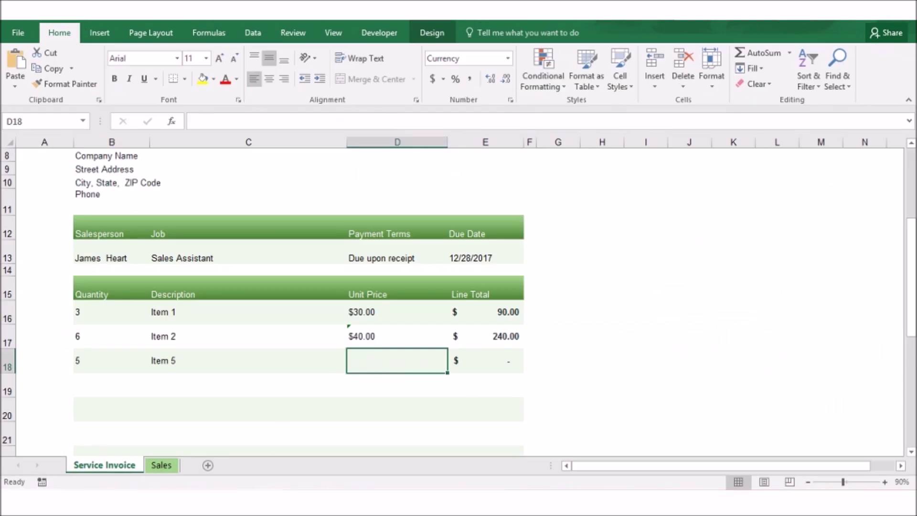
pyautogui.moveTo(345, 423)
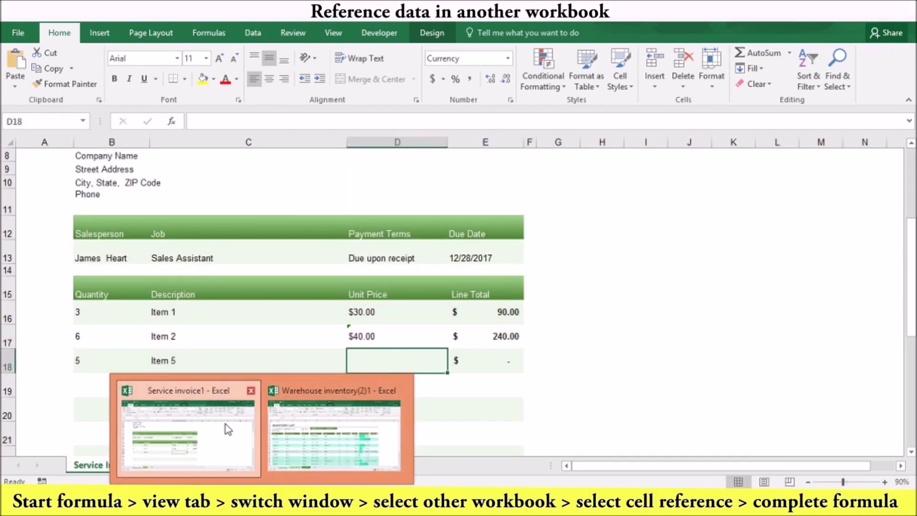
# Enter a formula in D18 linking Item 5's unit price to I9 in Warehouse inventory(2)1.
pyautogui.click(225, 424)
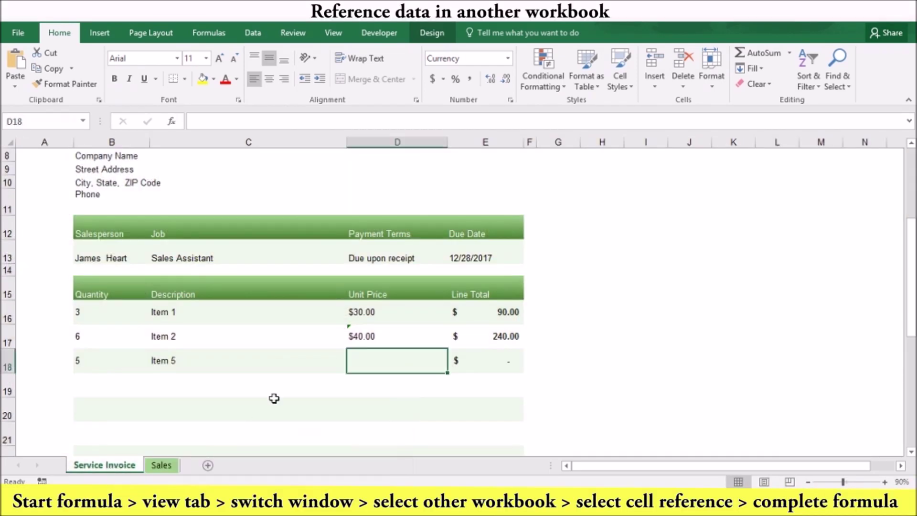
pyautogui.write('=')
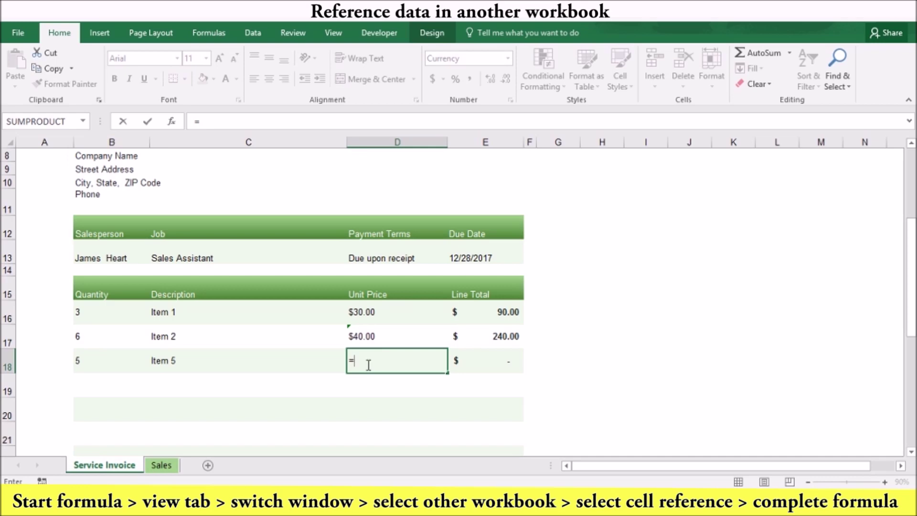
pyautogui.click(333, 34)
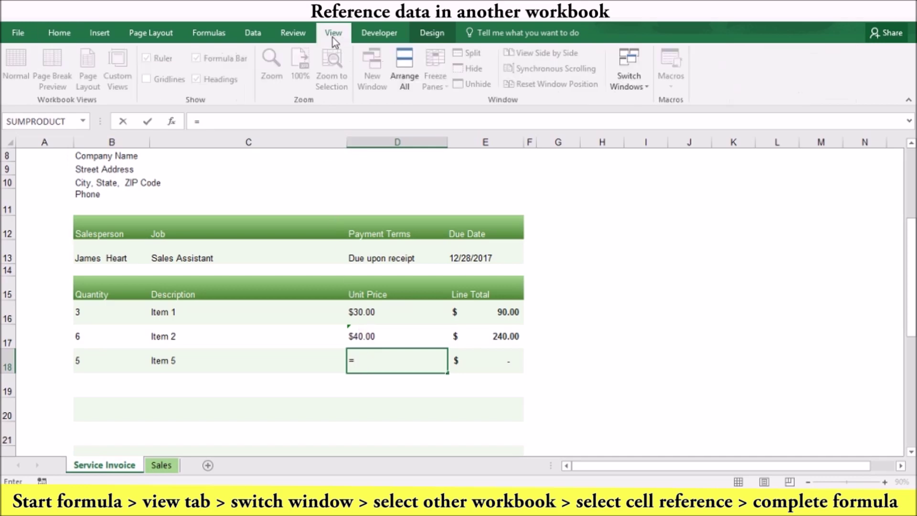
pyautogui.click(645, 87)
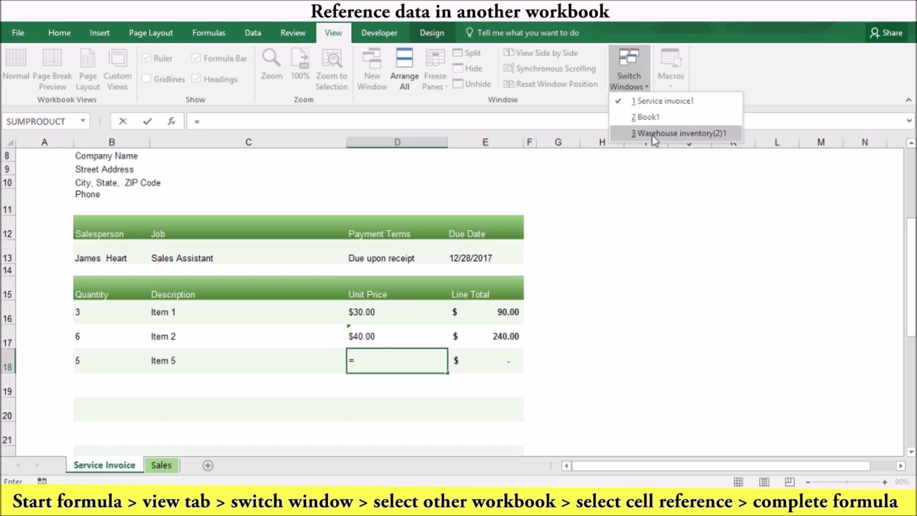
pyautogui.click(654, 134)
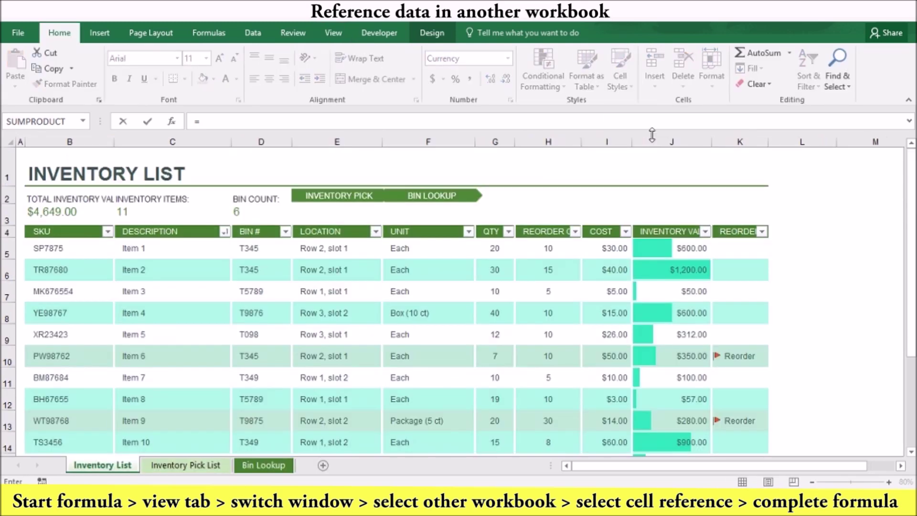
pyautogui.click(610, 336)
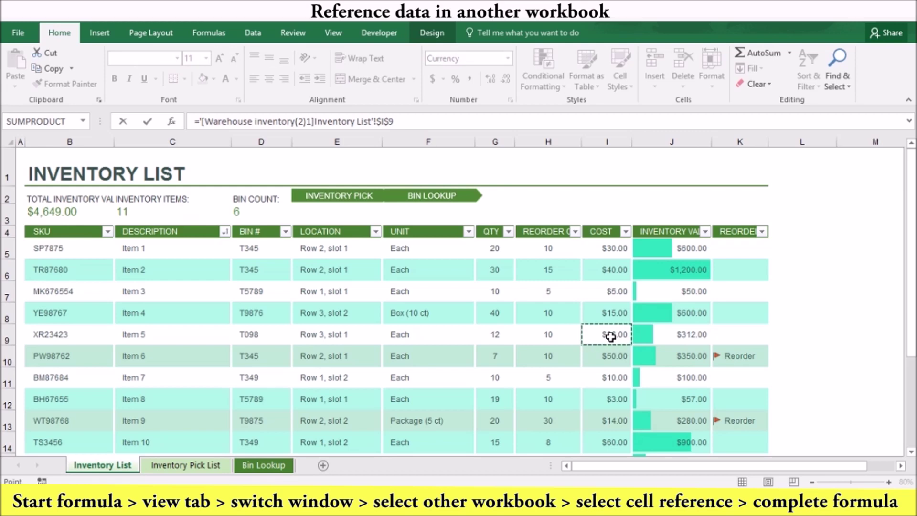
pyautogui.hotkey('ctrl', 'Tab')
pyautogui.press('Return')
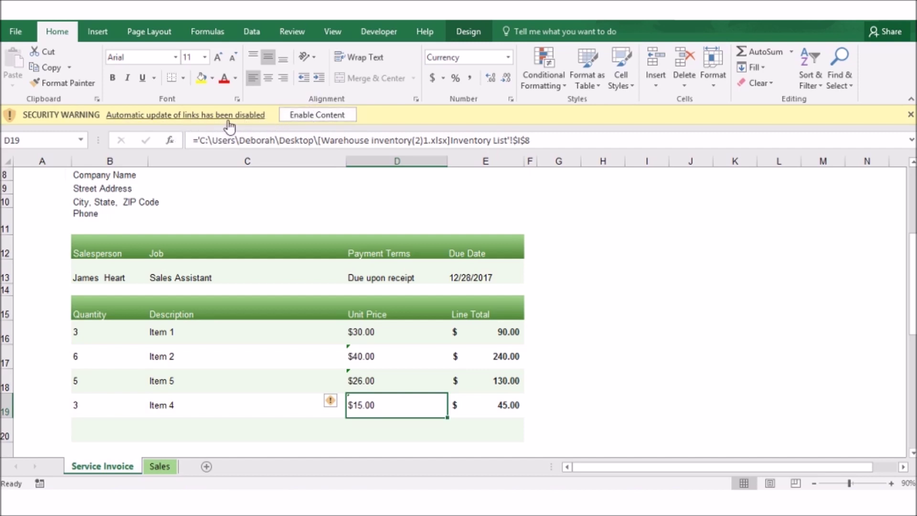
# Enable content and update the invoice's external links from the warehouse inventory workbook.
pyautogui.click(321, 116)
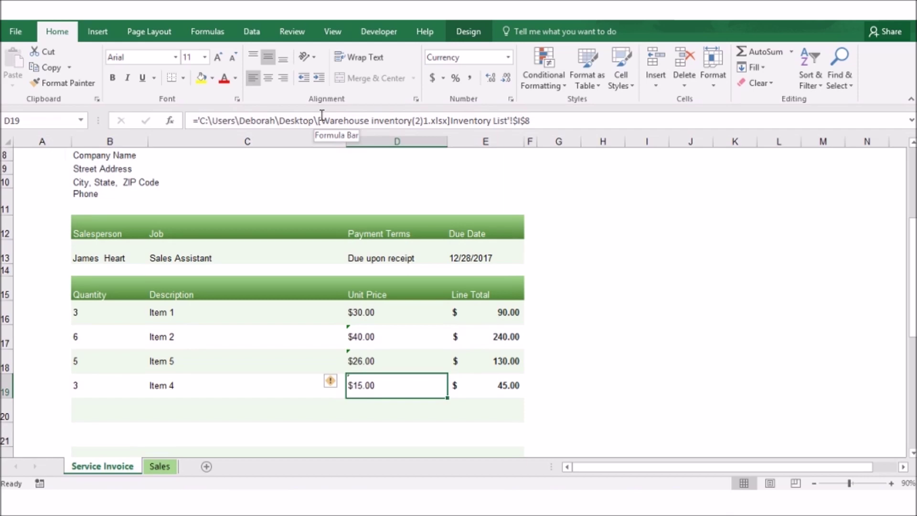
pyautogui.click(247, 32)
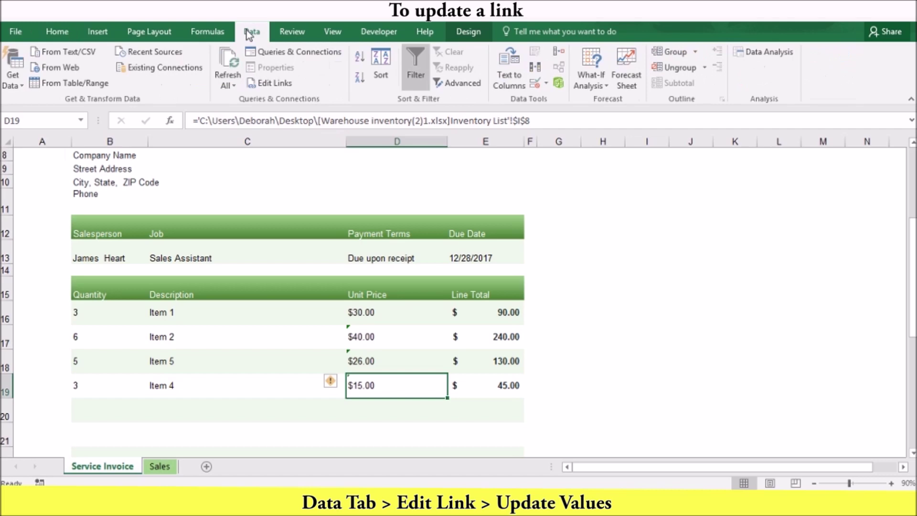
pyautogui.click(264, 84)
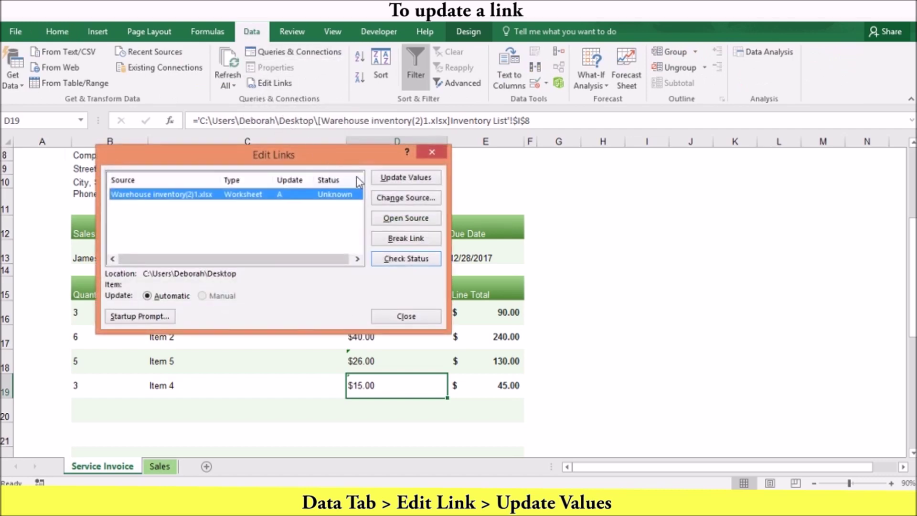
pyautogui.click(391, 179)
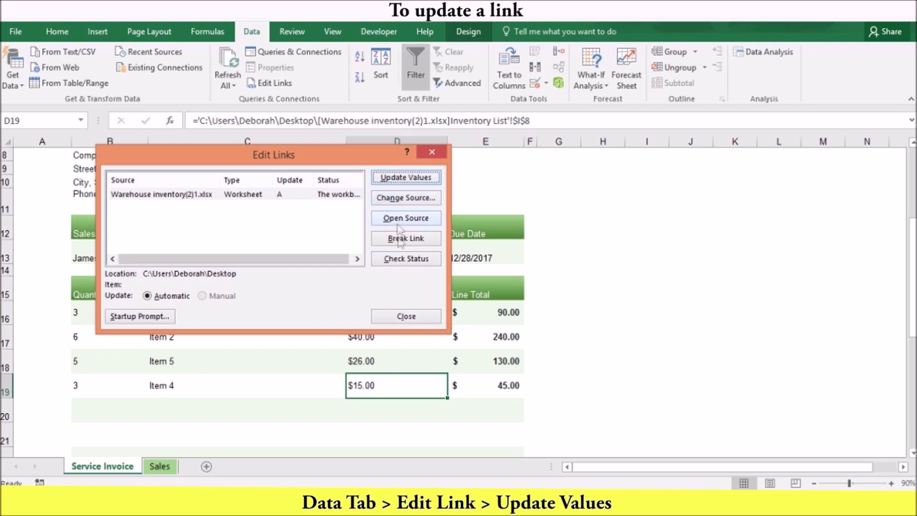
pyautogui.click(409, 318)
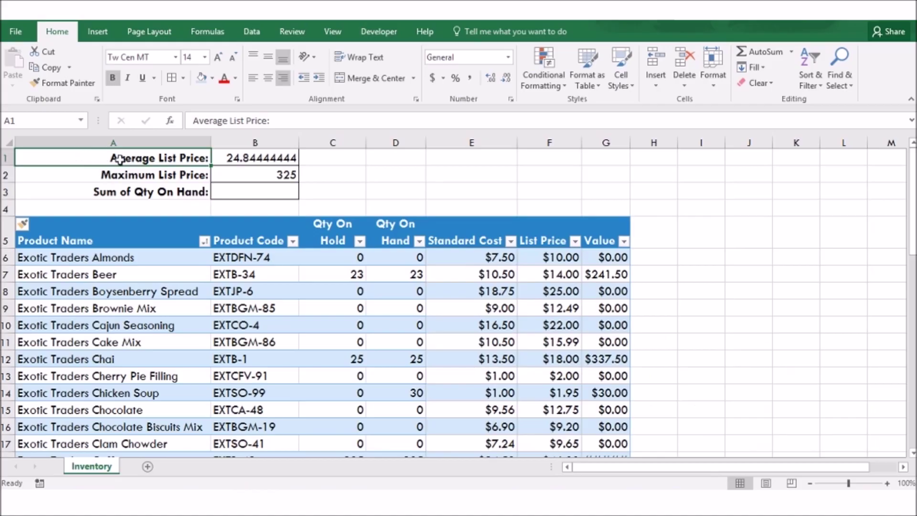
# Inspect the average and maximum list price formulas in B1 and B2, then move to B3.
pyautogui.click(236, 157)
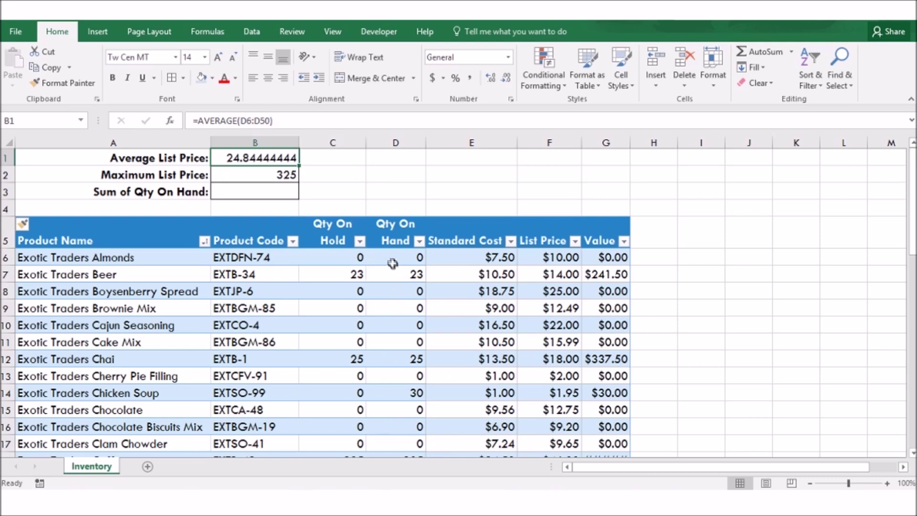
pyautogui.click(266, 175)
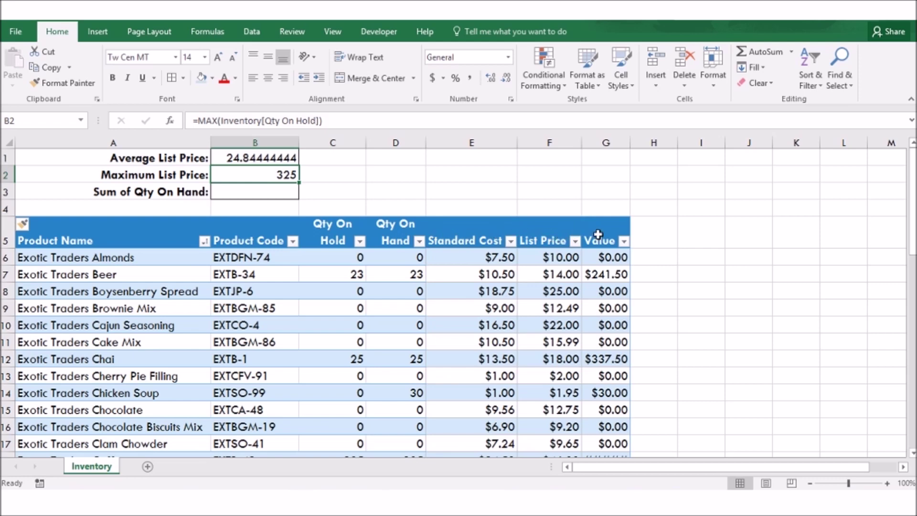
pyautogui.press('Down')
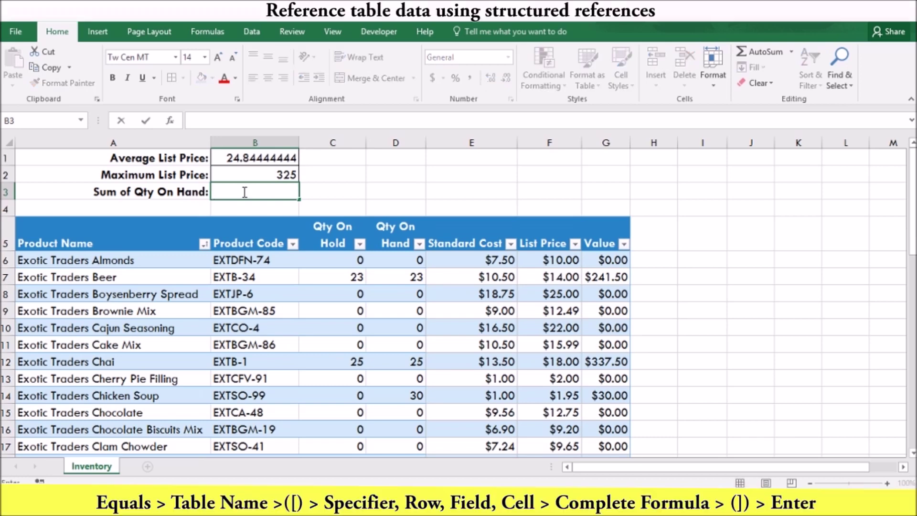
# Enter =Sum(Inventory[Qty On Hand]) in B3 to total 1118.
pyautogui.write('=')
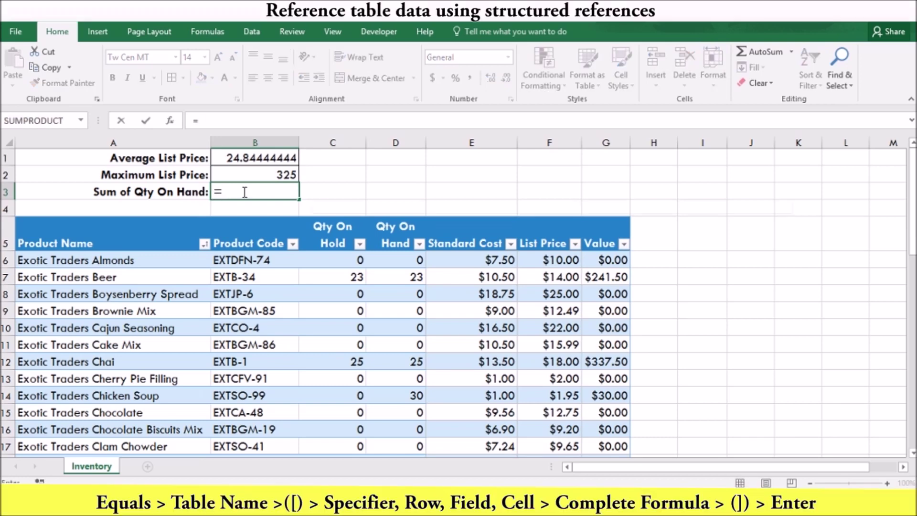
pyautogui.write('Sum')
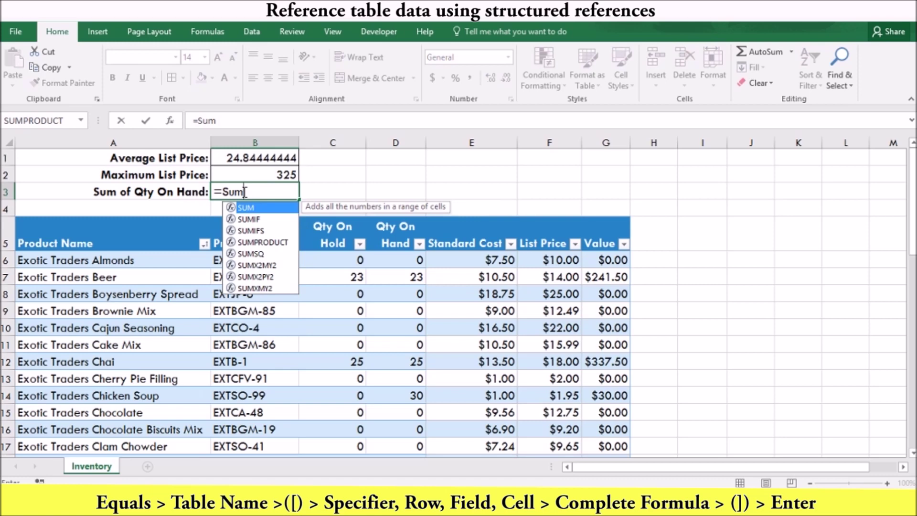
pyautogui.write('(')
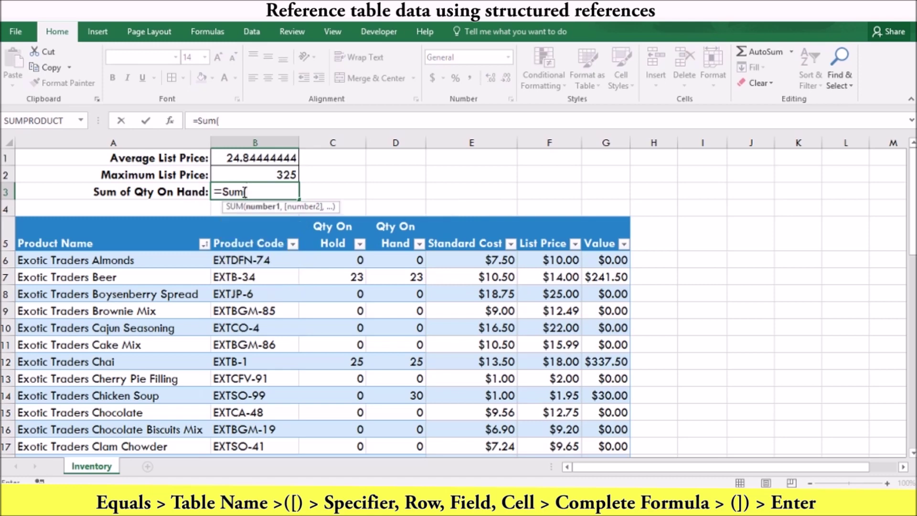
pyautogui.write('in')
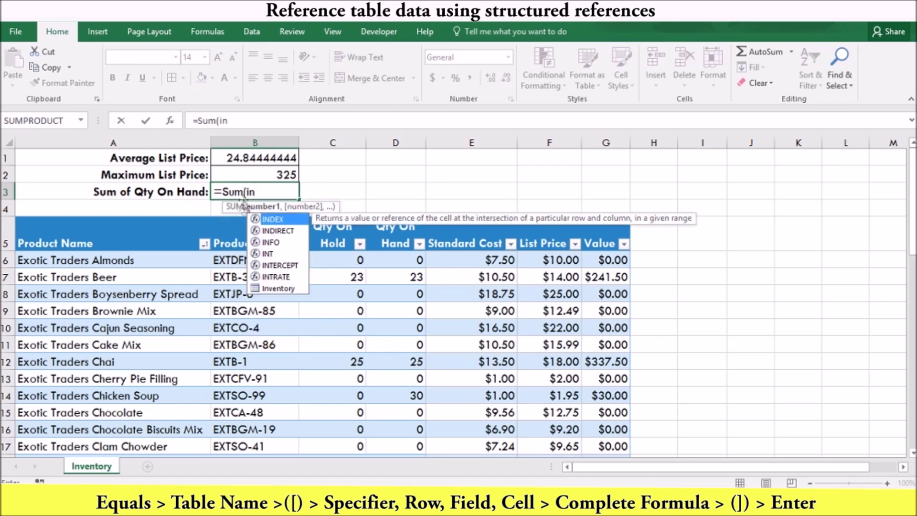
pyautogui.doubleClick(272, 289)
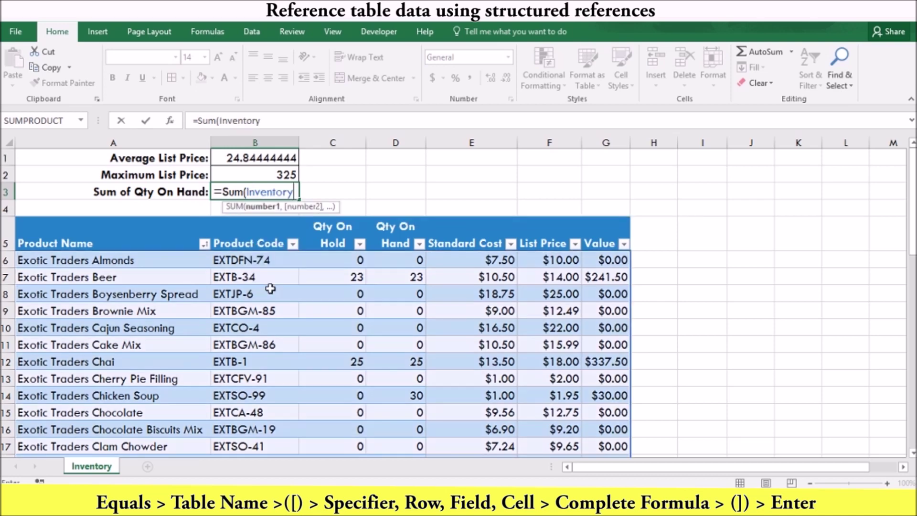
pyautogui.write('[')
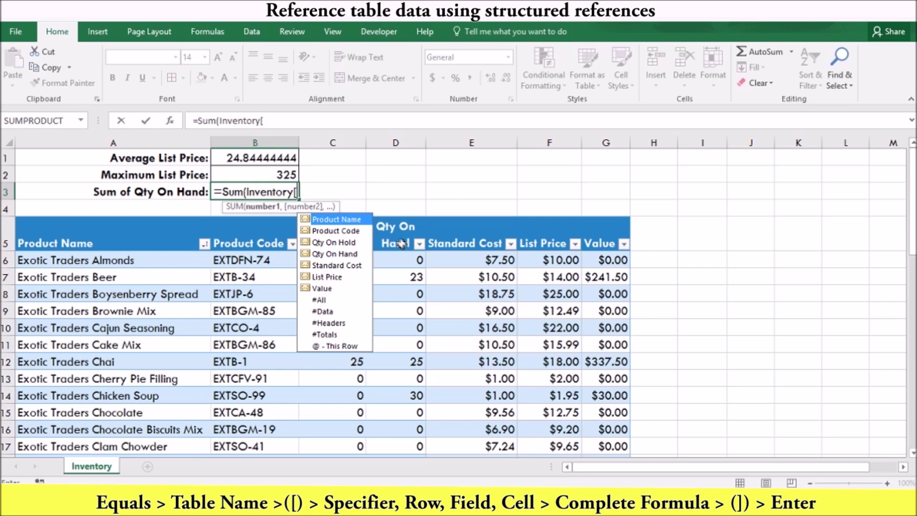
pyautogui.doubleClick(339, 258)
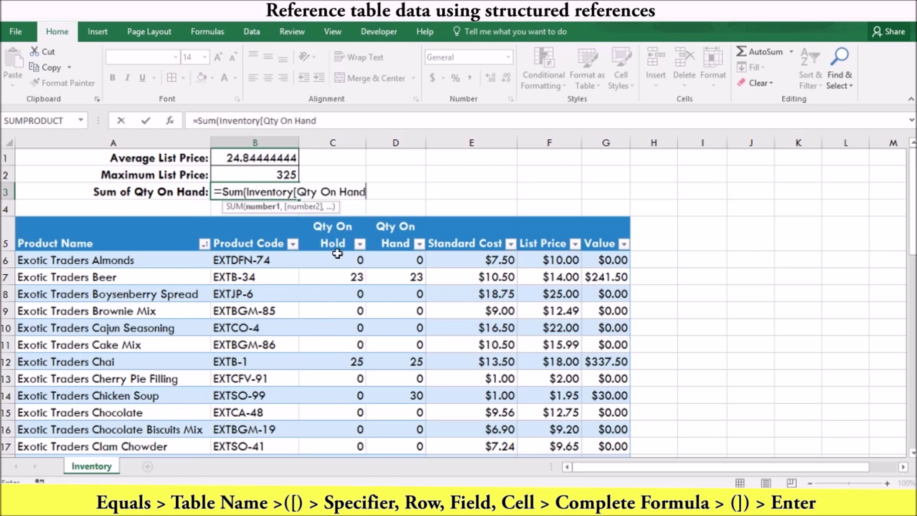
pyautogui.write(']')
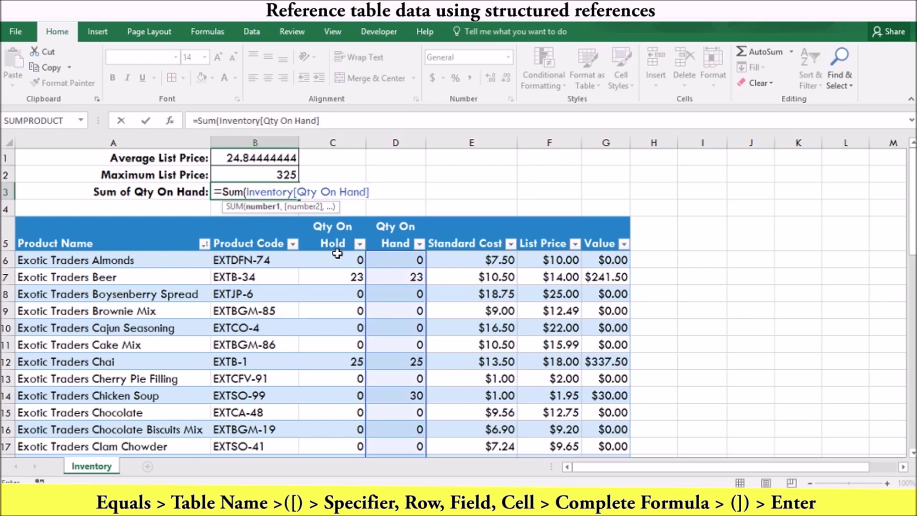
pyautogui.press('Return')
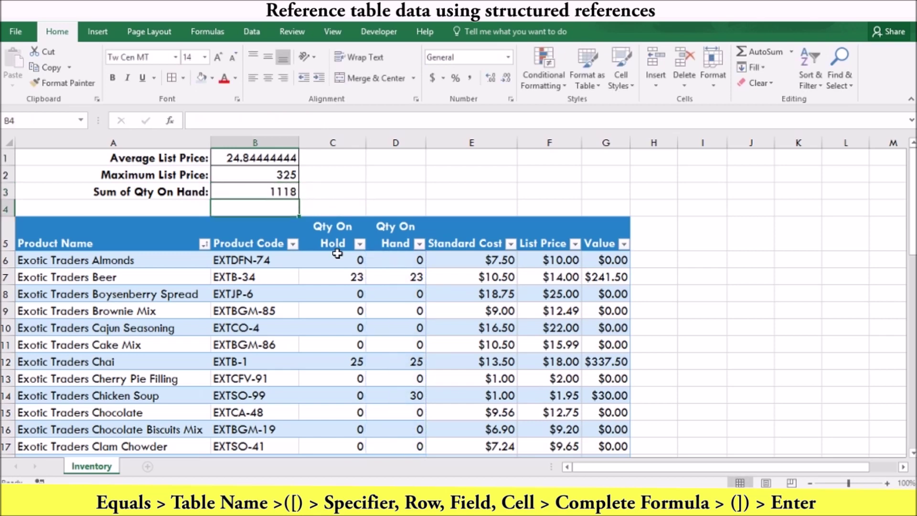